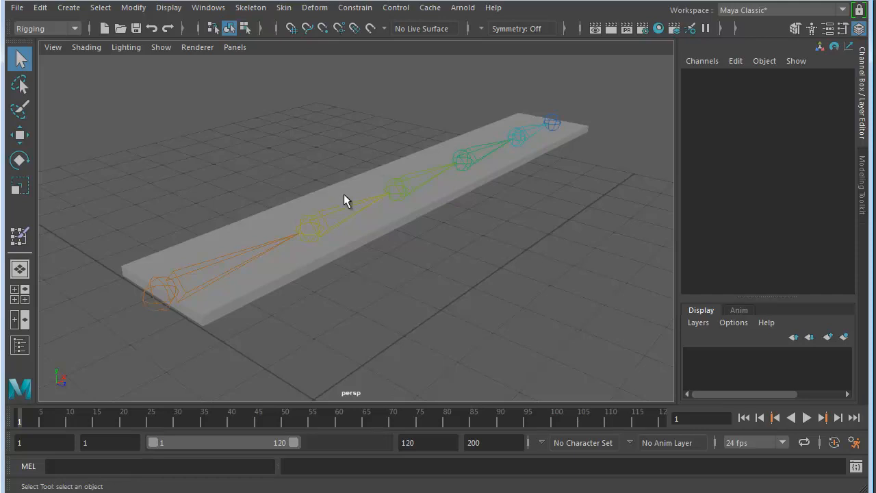
Step: Try rotating the third joint about -10.9 degrees around Z, and undo the rotation
click(398, 188)
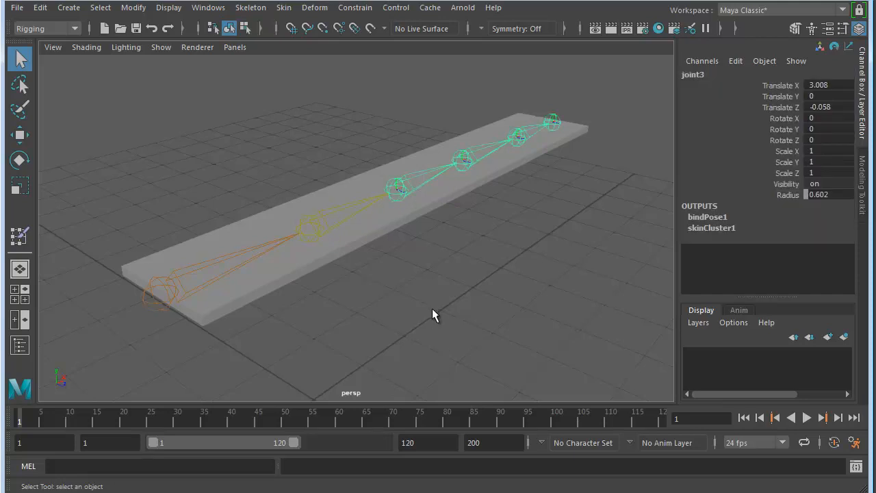
key(e)
drag(371, 156, 402, 152)
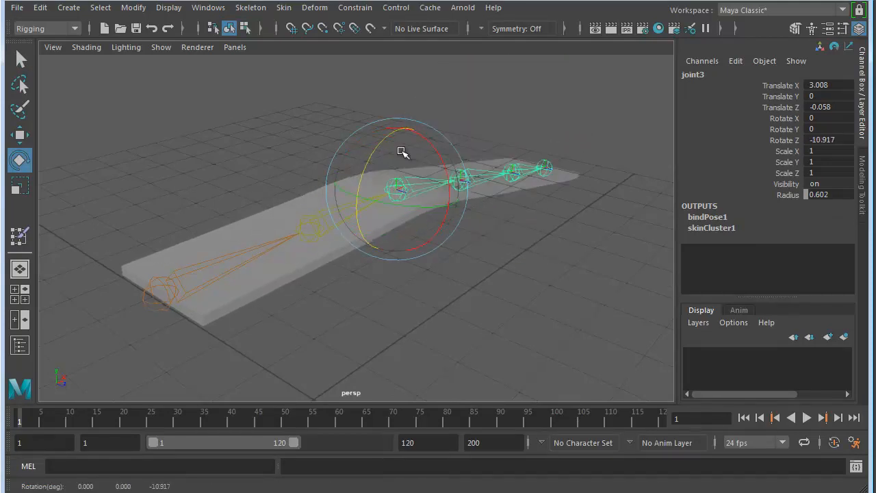
key(ctrl+z)
Step: Rotate the third joint about -16.2 degrees around Z and inspect the bend from the side
alt+drag(338, 297, 434, 318)
mouse_move(398, 144)
mouse_down()
mouse_move(375, 169)
mouse_move(401, 132)
mouse_up()
alt+drag(394, 266, 324, 221)
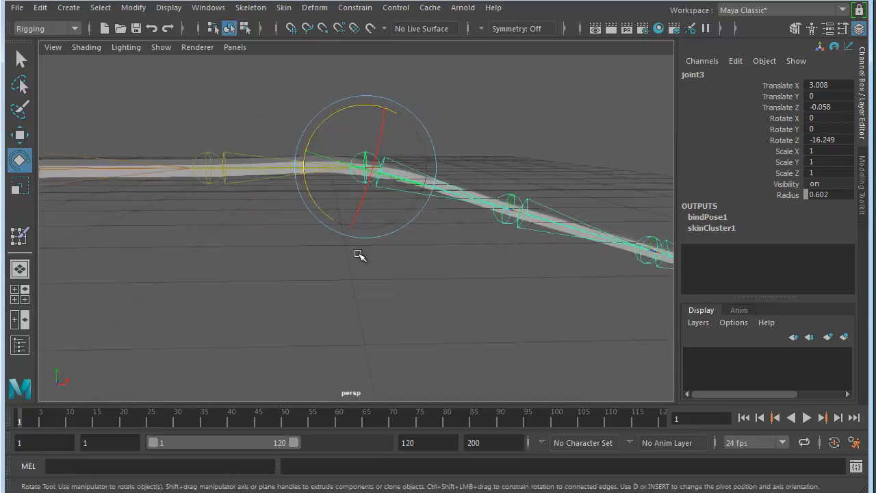
Step: Try moving the third joint vertically, and undo both the move and the preceding rotation
key(w)
drag(367, 127, 350, 238)
key(ctrl+z)
key(ctrl+z)
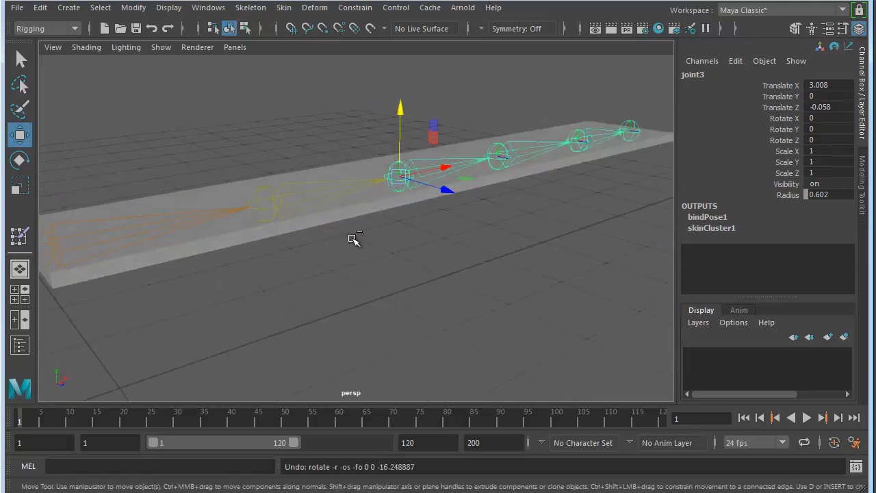
Step: Raise the second joint to about 0.705 in Translate Y to test the mesh deformation
alt+drag(414, 284, 309, 255)
click(310, 254)
alt+drag(296, 313, 344, 305)
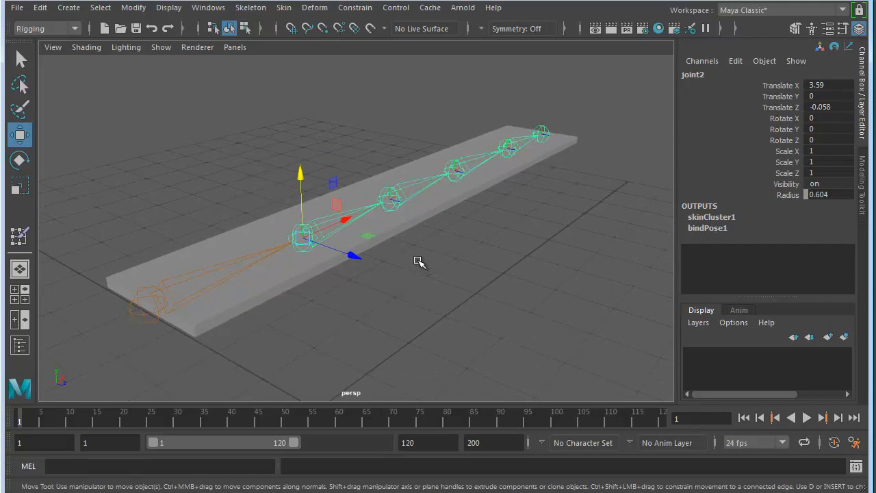
click(241, 304)
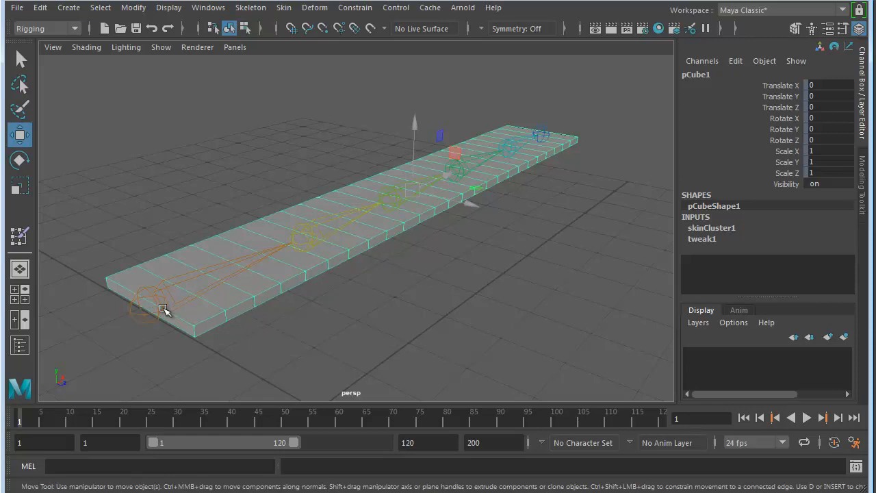
click(301, 234)
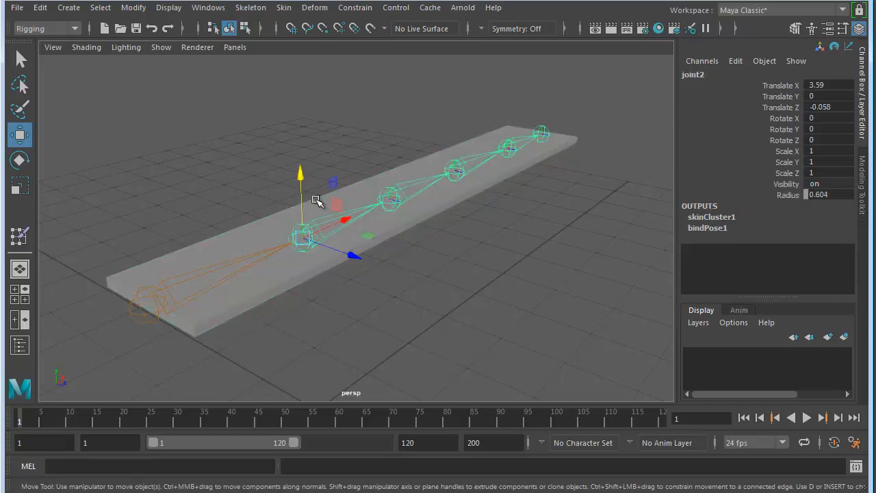
drag(301, 173, 299, 141)
Step: Examine the deformed mesh around the raised second joint from several angles, and undo the move
alt+drag(304, 198, 196, 207)
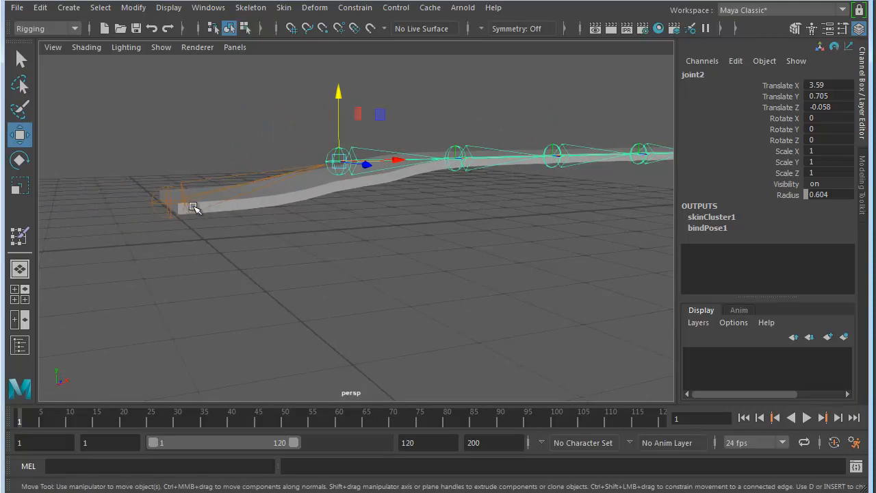
alt+middle_drag(190, 205, 285, 217)
alt+drag(285, 217, 428, 211)
alt+drag(565, 156, 469, 185)
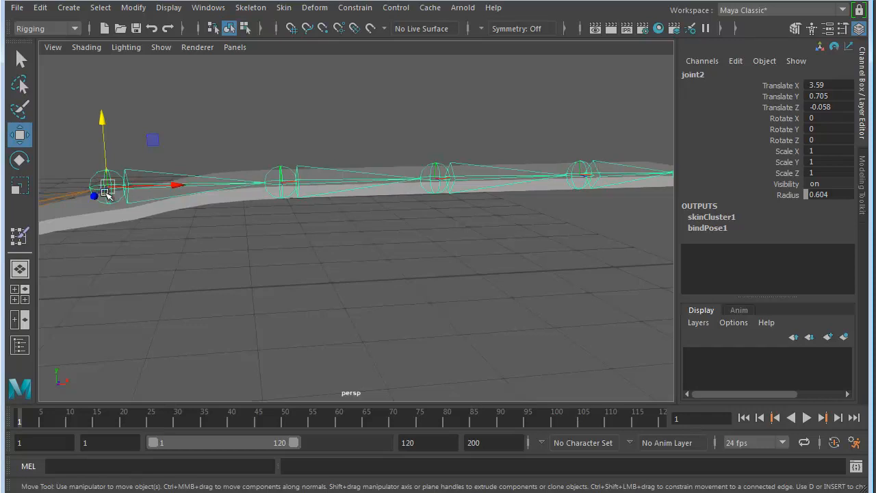
alt+drag(255, 250, 387, 232)
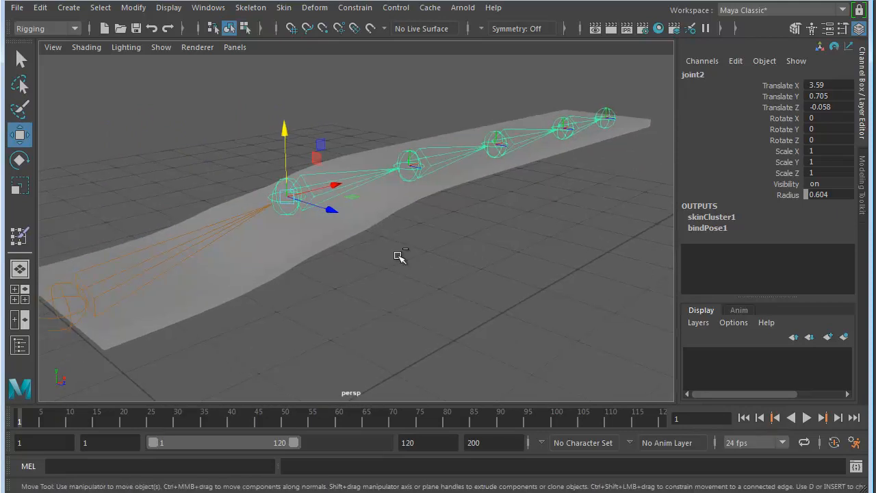
key(ctrl+z)
Step: Open the Paint Skin Weights tool settings for the box mesh
mouse_move(369, 281)
alt+mouse_down()
mouse_move(356, 285)
mouse_move(379, 291)
alt+mouse_up()
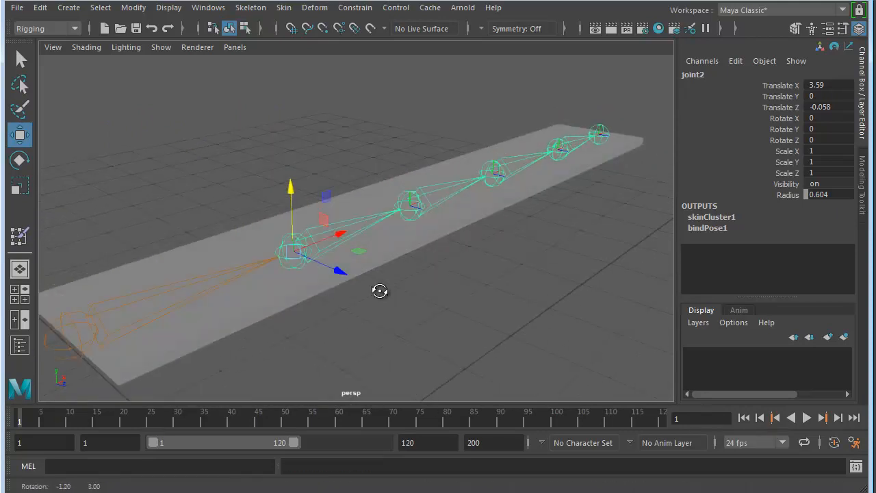
alt+drag(416, 246, 446, 265)
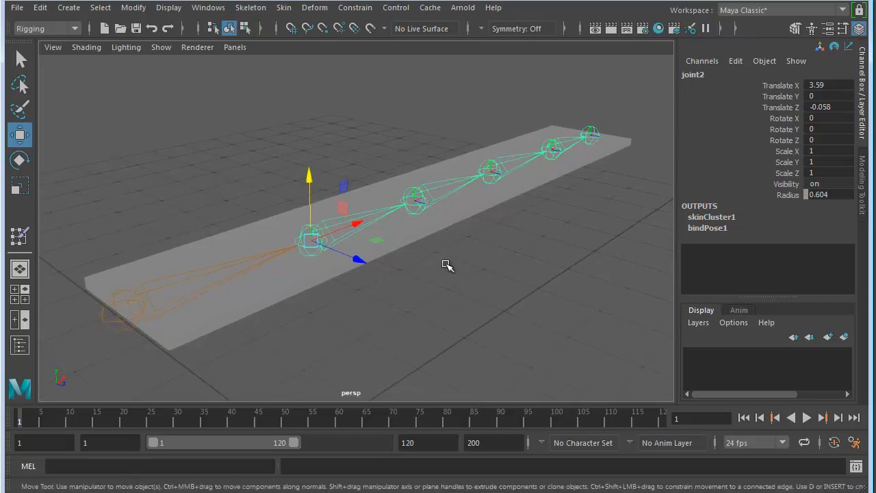
click(416, 239)
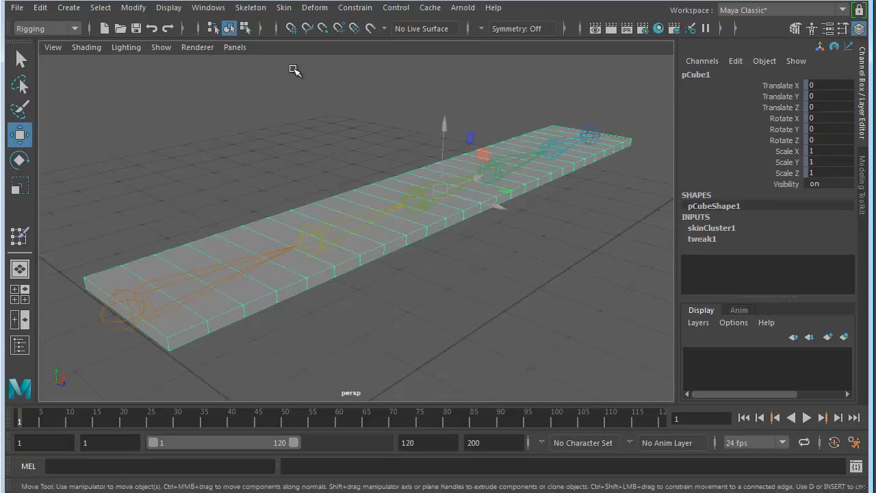
click(284, 8)
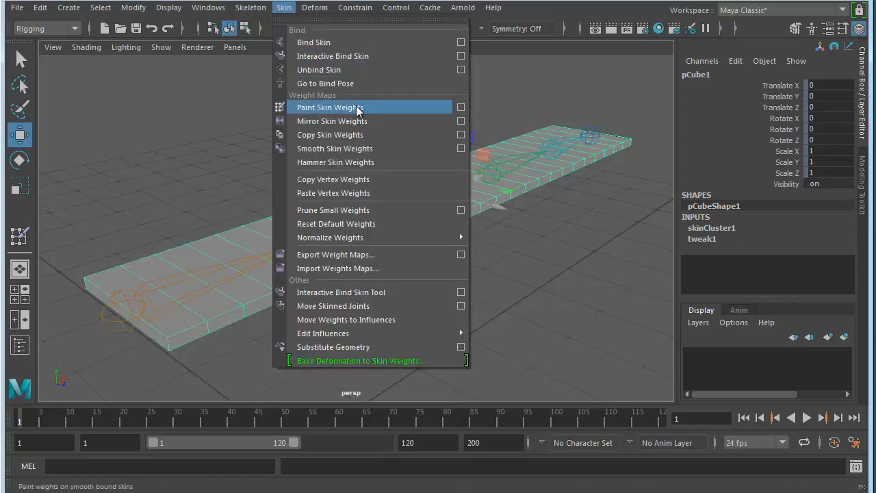
click(462, 111)
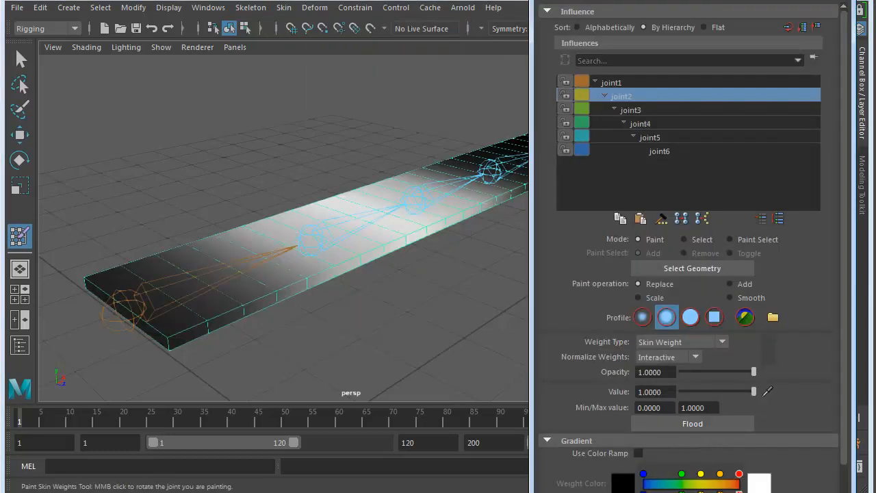
mouse_move(609, 5)
mouse_down()
mouse_move(395, 7)
mouse_move(632, 0)
mouse_up()
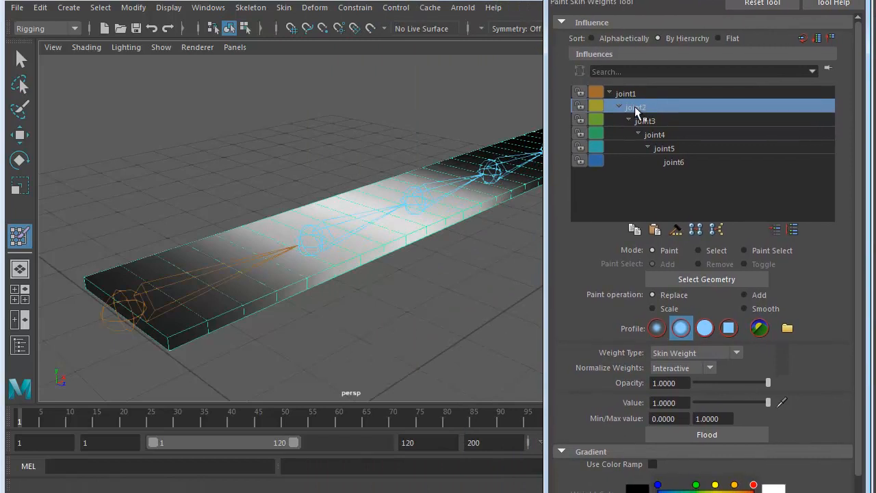
drag(625, 0, 640, 0)
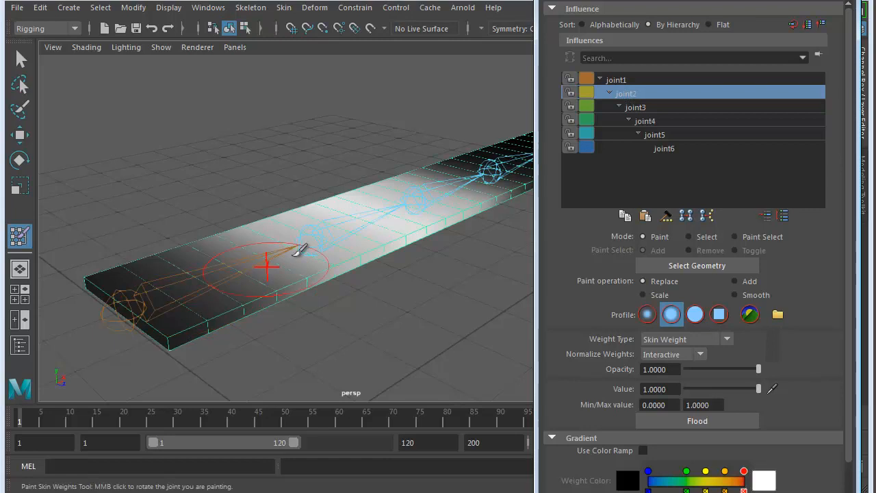
Step: Examine the skin weight influence of each joint on the mesh, from joint1 through joint6
click(615, 80)
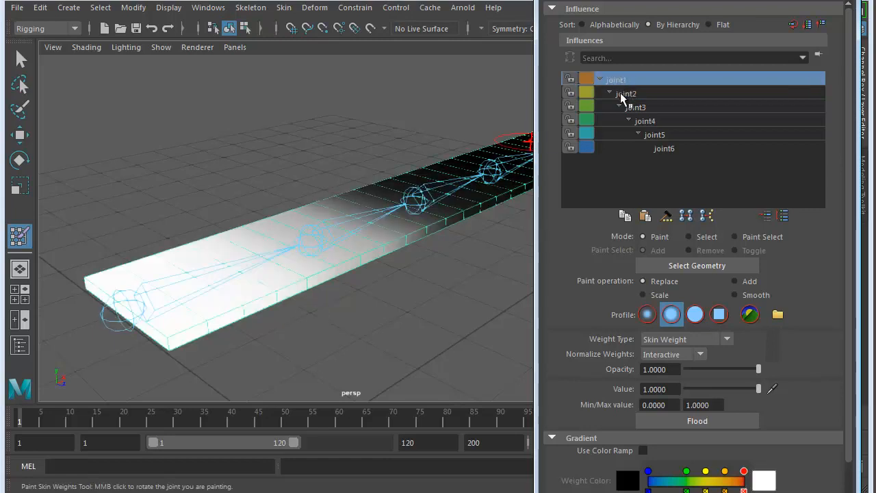
click(627, 94)
click(634, 108)
click(645, 121)
click(654, 135)
click(664, 149)
click(616, 80)
click(626, 94)
click(635, 108)
click(644, 121)
click(655, 135)
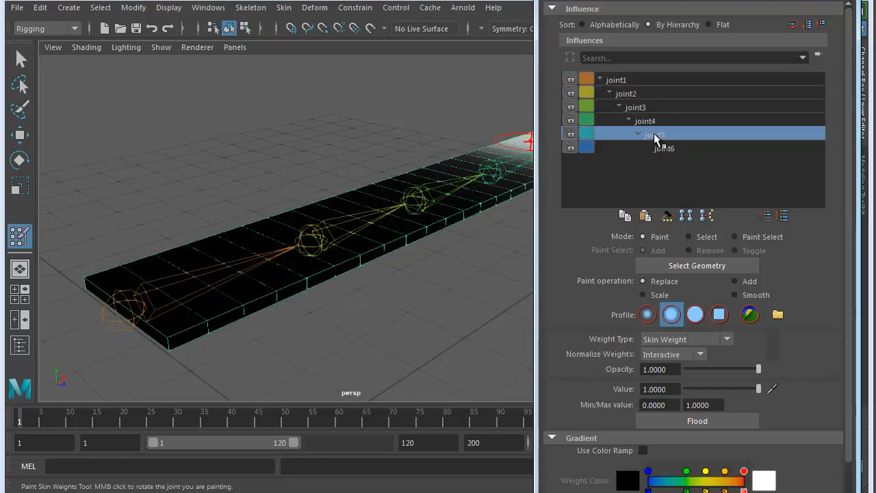
click(661, 147)
Step: Compare the weight maps of joint1, joint3, joint4, joint5 and joint6, and exit the Paint Skin Weights tool
click(621, 82)
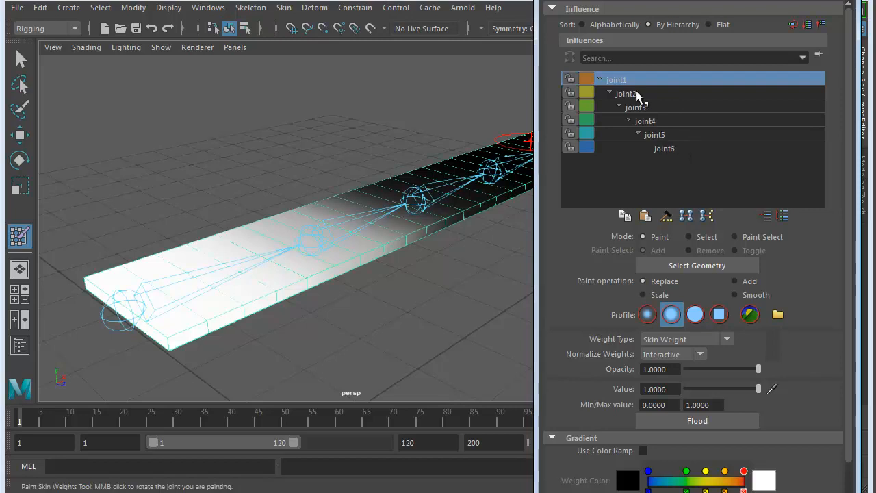
click(654, 124)
click(658, 136)
click(665, 150)
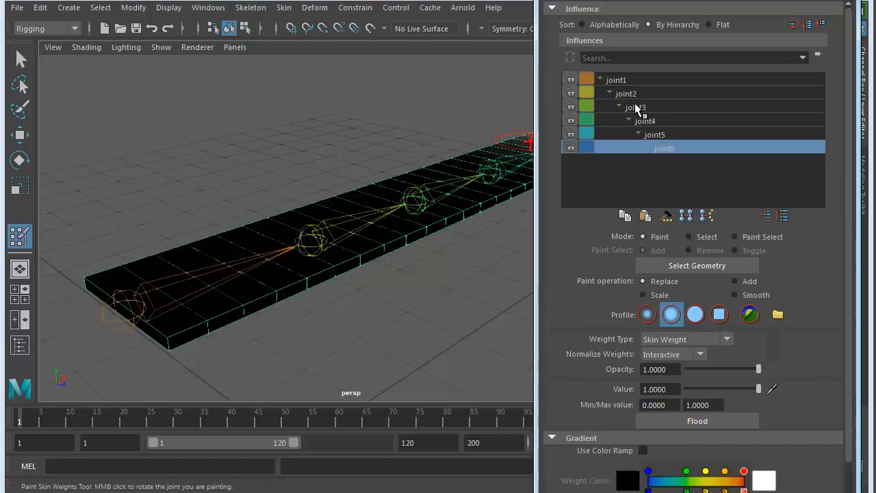
click(635, 107)
click(617, 80)
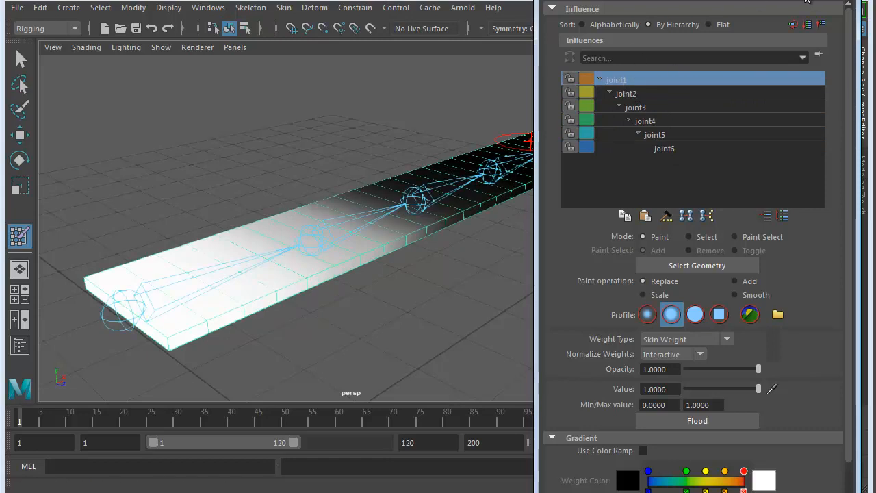
click(828, 1)
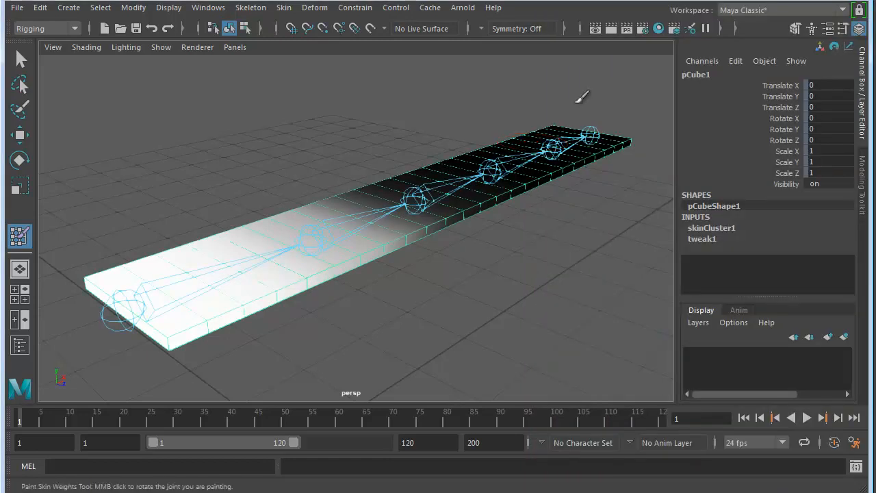
key(q)
click(462, 257)
click(433, 229)
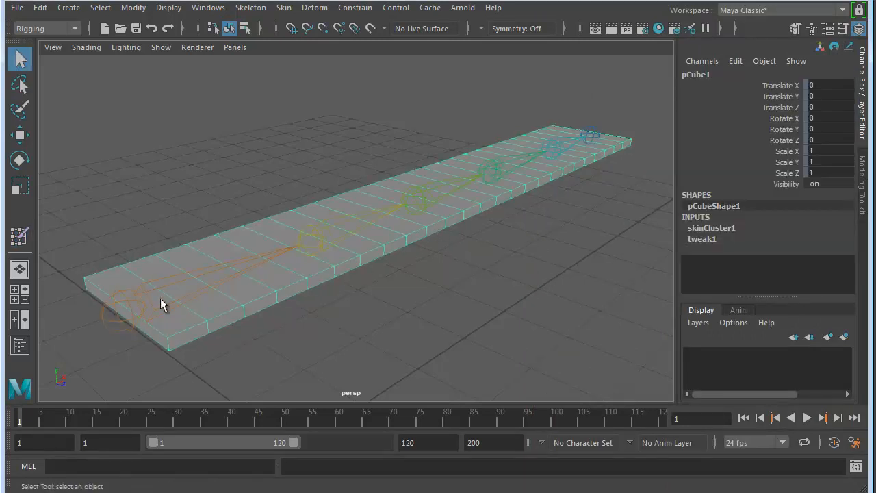
Step: Rename the root joint of the chain as Joint_box_begin
click(128, 317)
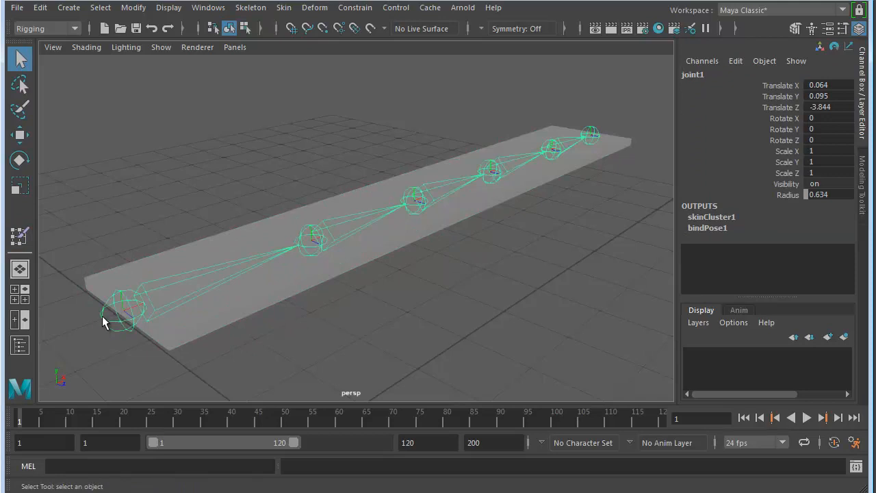
double_click(695, 73)
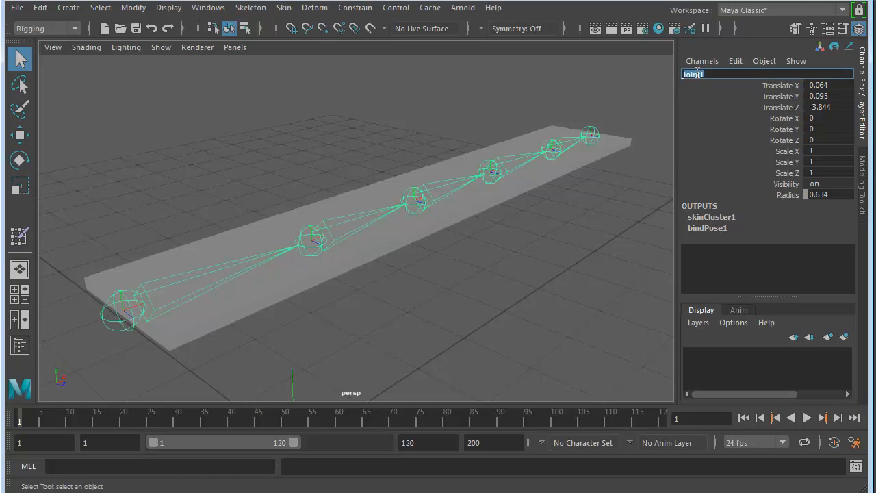
text(Join)
key(Return)
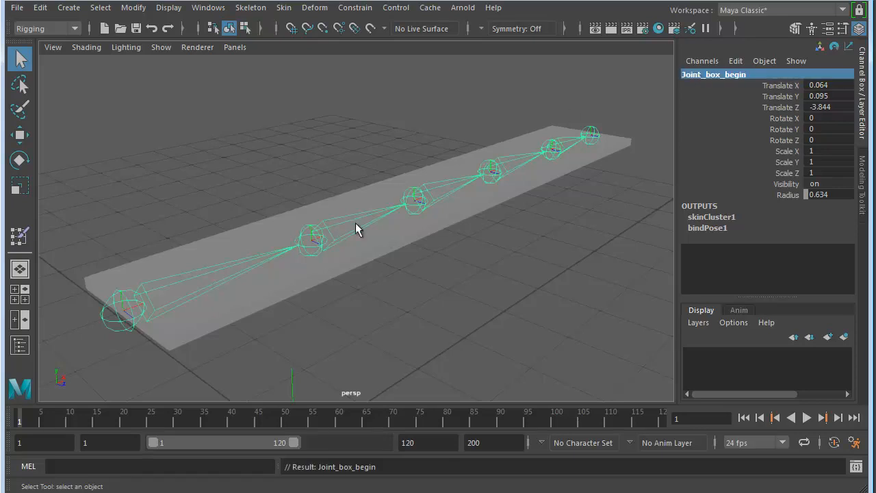
Step: Rename the second joint of the chain as Joint_box_begin_01
click(309, 233)
double_click(711, 74)
text(Joi)
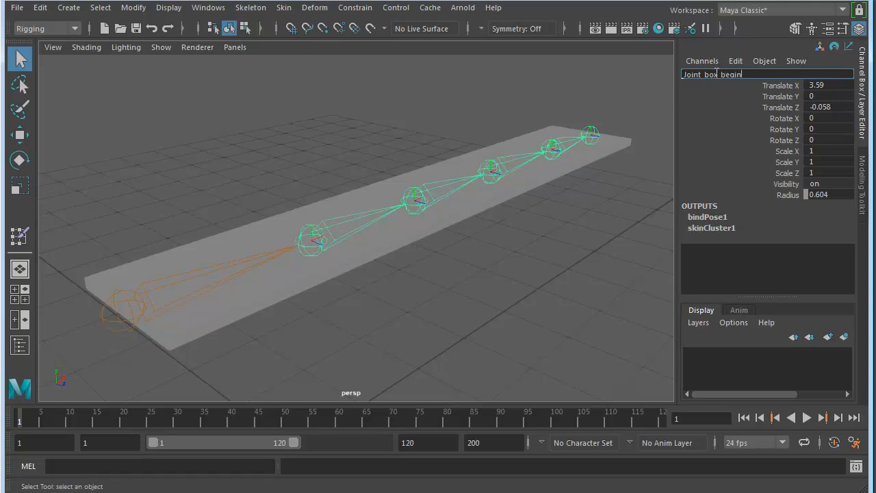
key(Return)
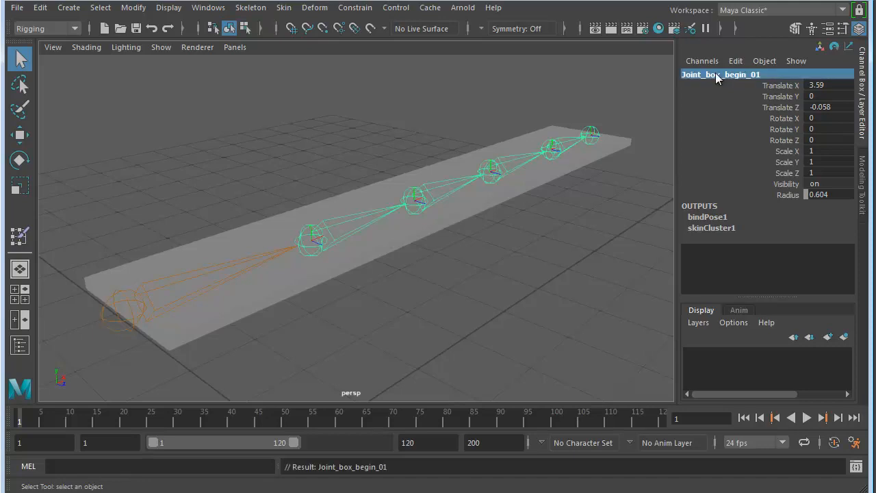
Step: Rename the third joint of the chain as Joint_box_middle
click(414, 197)
double_click(754, 70)
text(Joint_box)
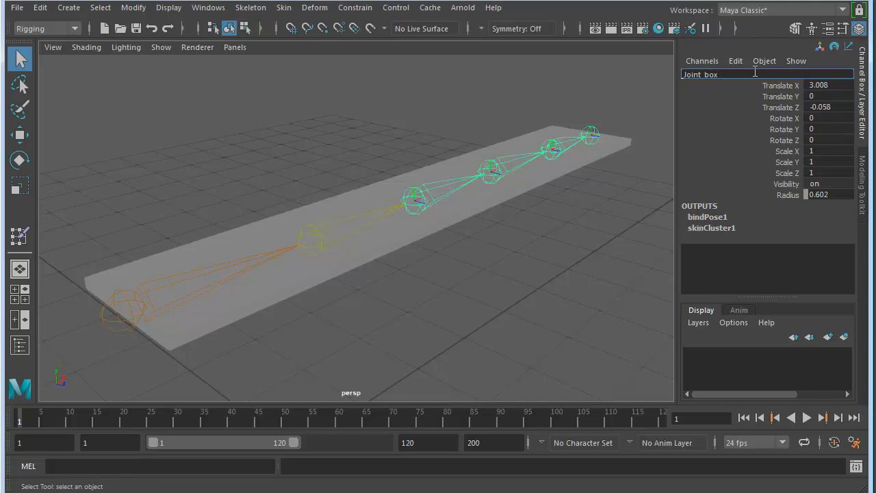
text(_middle)
key(Return)
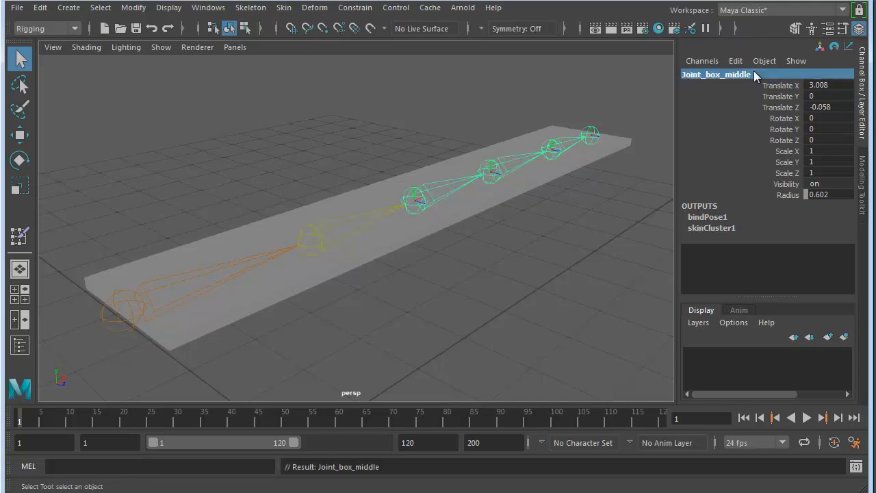
Step: Rename the fourth joint of the chain as Joint_box_middle_01
click(492, 171)
double_click(722, 74)
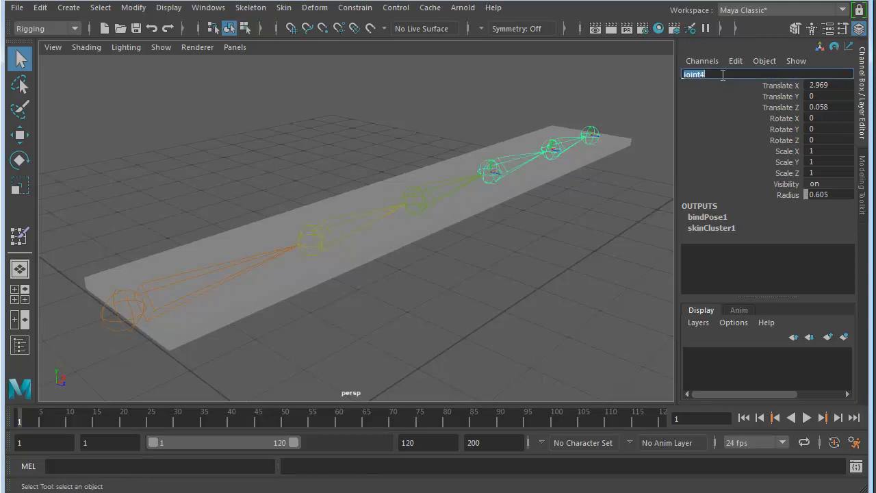
text(Join)
key(Return)
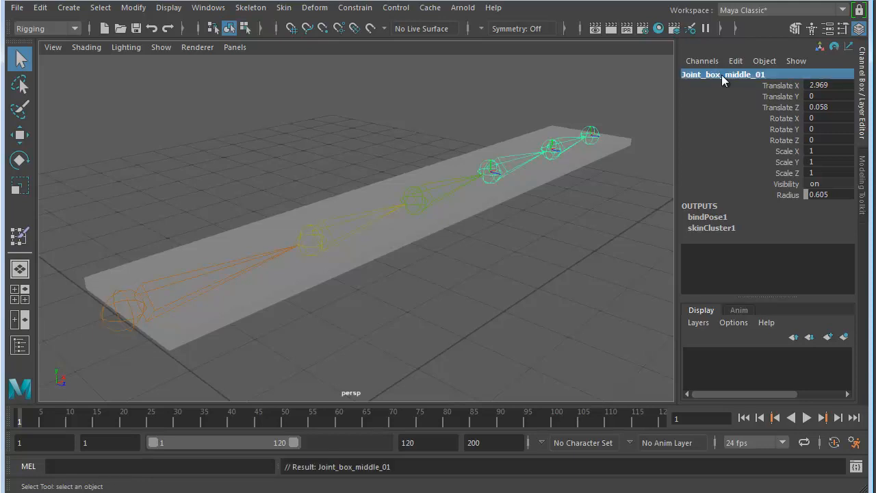
Step: Rename the fifth joint of the chain to match the naming scheme of the other box joints
click(553, 149)
double_click(715, 76)
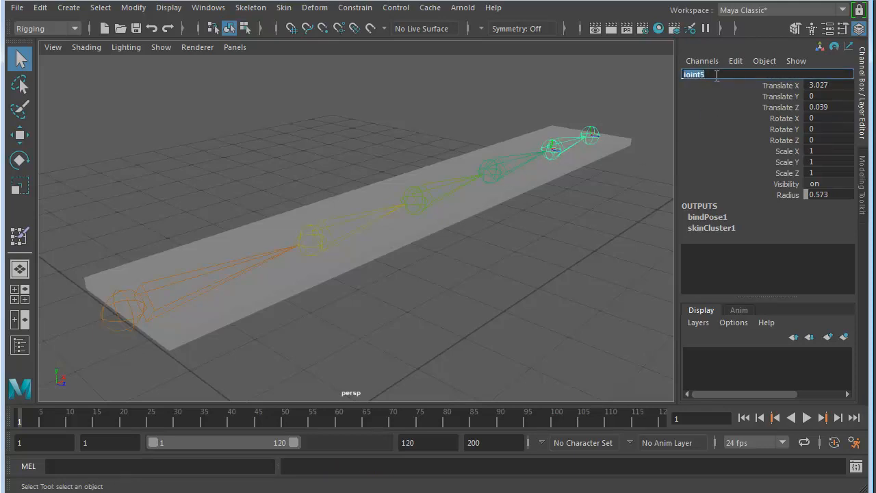
text(J)
text(1)
key(Return)
Step: Rename the last joint of the chain as Joint_box_End_02
key(Up)
click(712, 74)
text(Join)
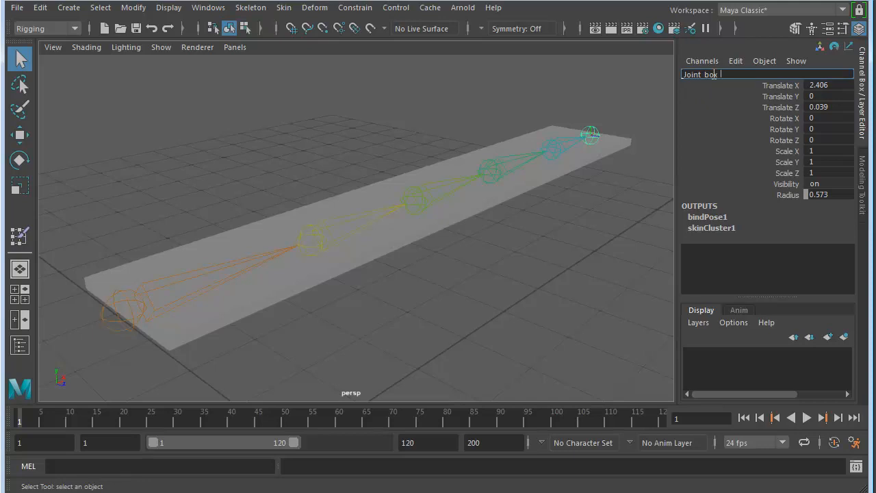
text(t_box_End_02)
key(Return)
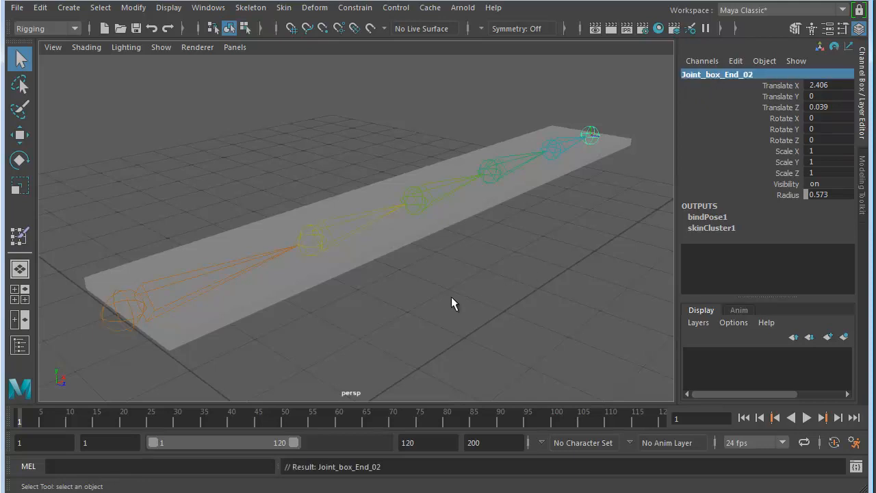
Step: Select the root joint Joint_box_begin, show the Outliner and expand the joint hierarchy down to Joint_box_End_02
click(114, 319)
alt+drag(492, 293, 478, 267)
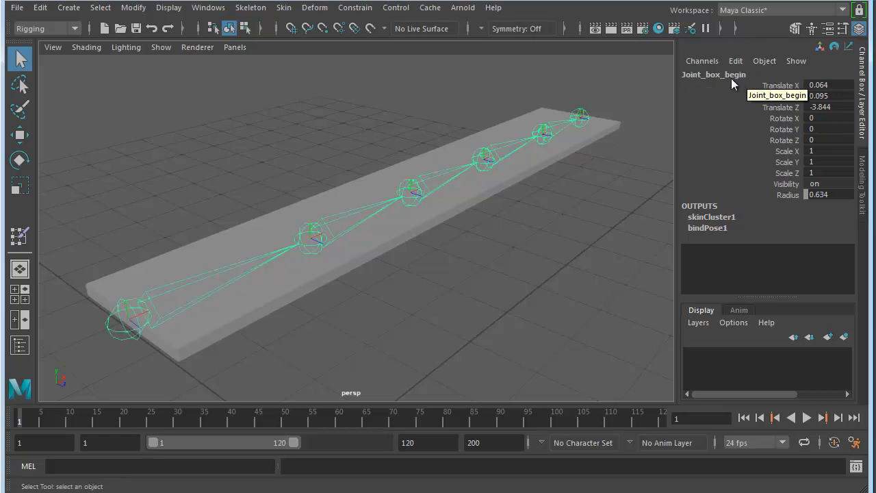
click(217, 11)
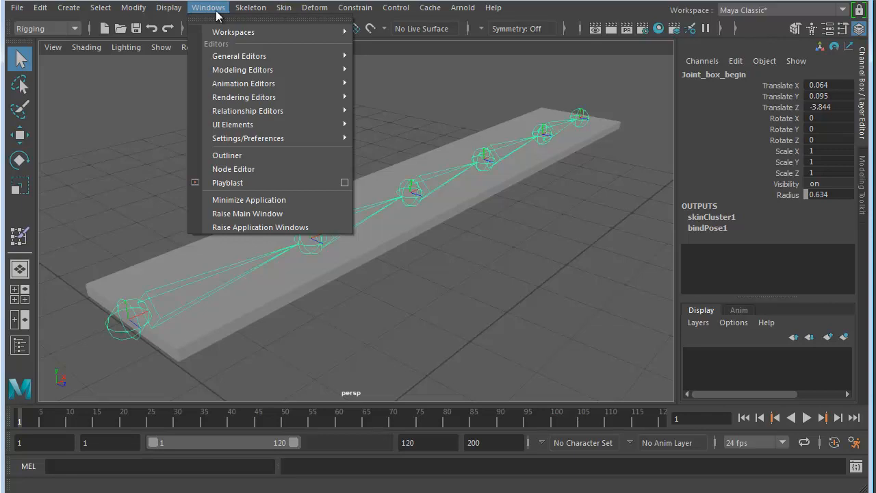
click(231, 155)
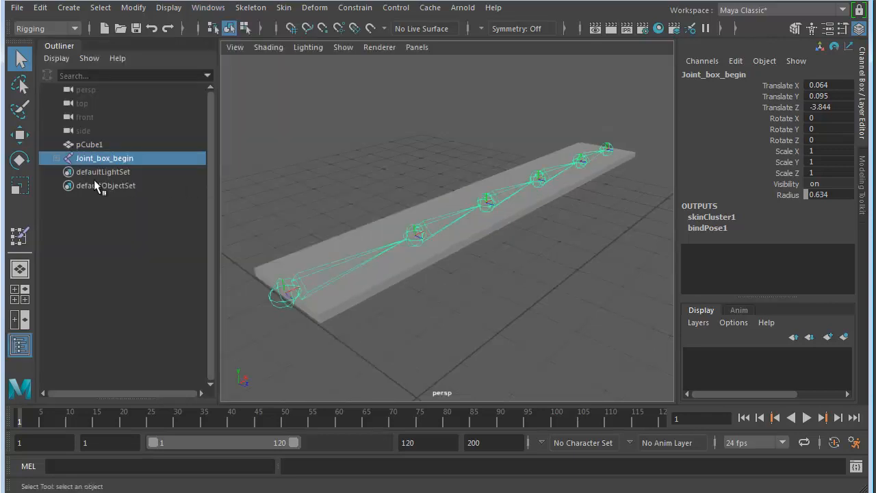
click(57, 158)
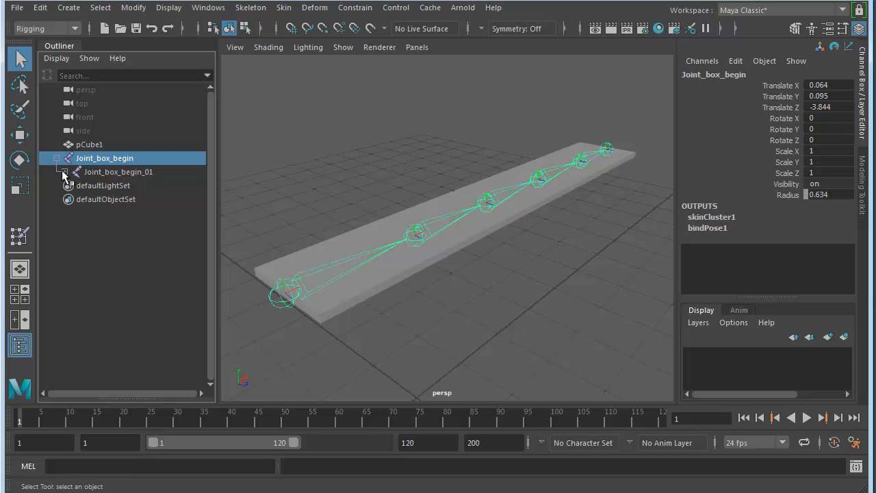
click(64, 172)
click(72, 185)
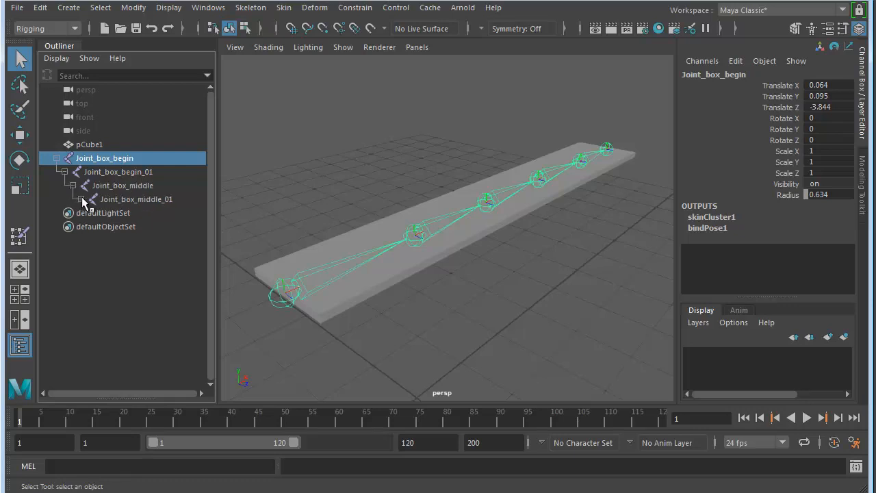
click(80, 199)
click(89, 213)
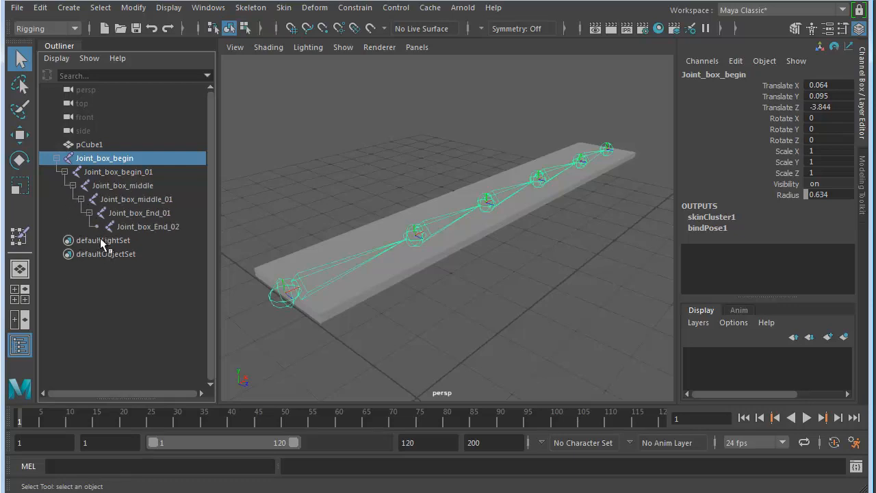
Step: Select each joint of the hierarchy in turn, down to Joint_box_End_02 and back to Joint_box_begin, to check the names against the chain
click(114, 171)
click(109, 161)
click(118, 188)
click(122, 199)
click(136, 213)
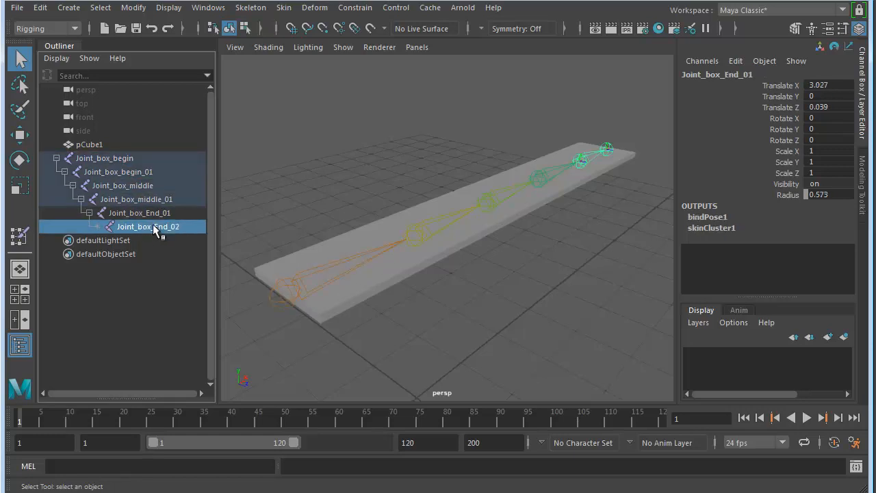
click(150, 227)
click(145, 213)
click(144, 199)
click(123, 185)
click(116, 171)
click(104, 158)
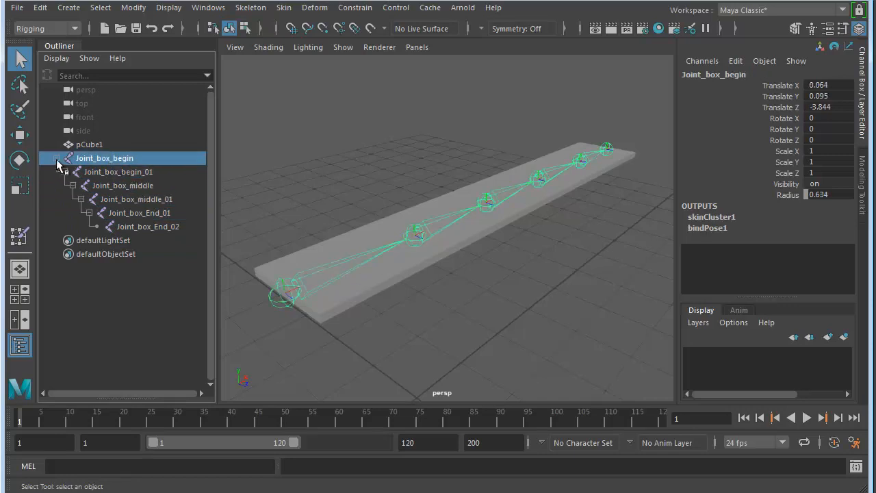
Step: Collapse the Joint_box_begin hierarchy and close the Outliner
click(56, 158)
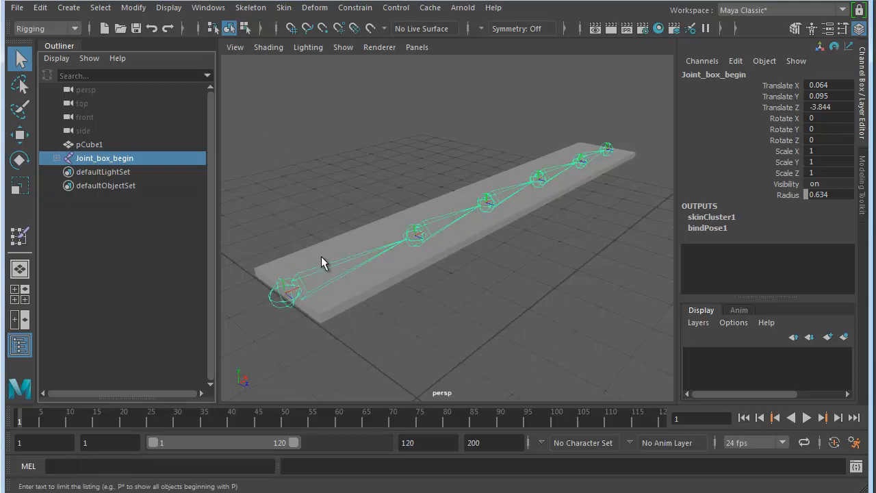
drag(61, 48, 235, 122)
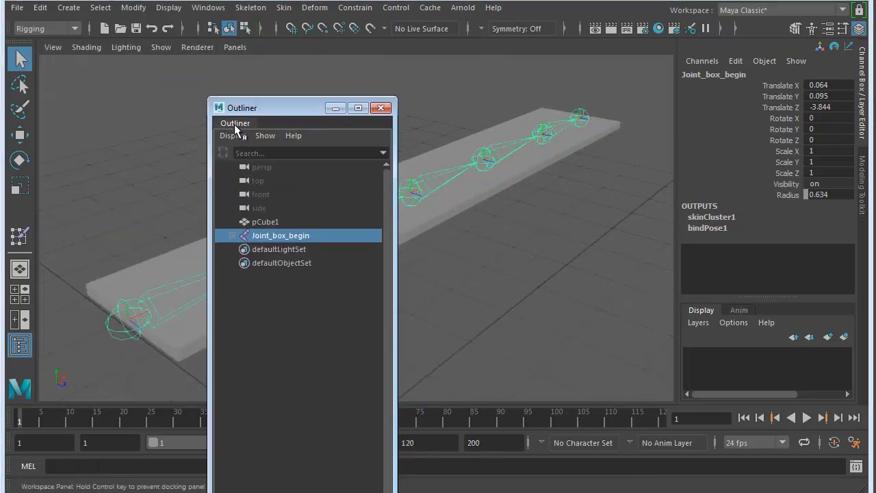
click(381, 108)
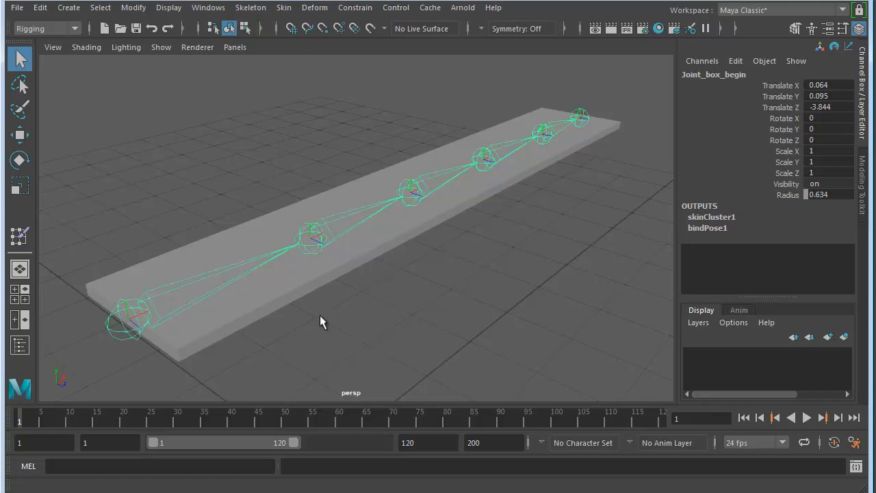
Step: Select the skinned box mesh and start the Paint Skin Weights tool with its settings shown
alt+right_drag(401, 328, 401, 299)
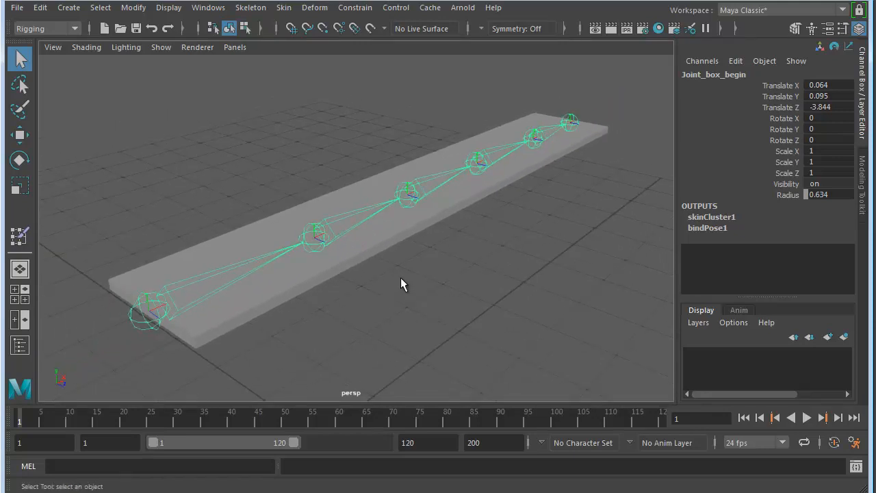
click(400, 244)
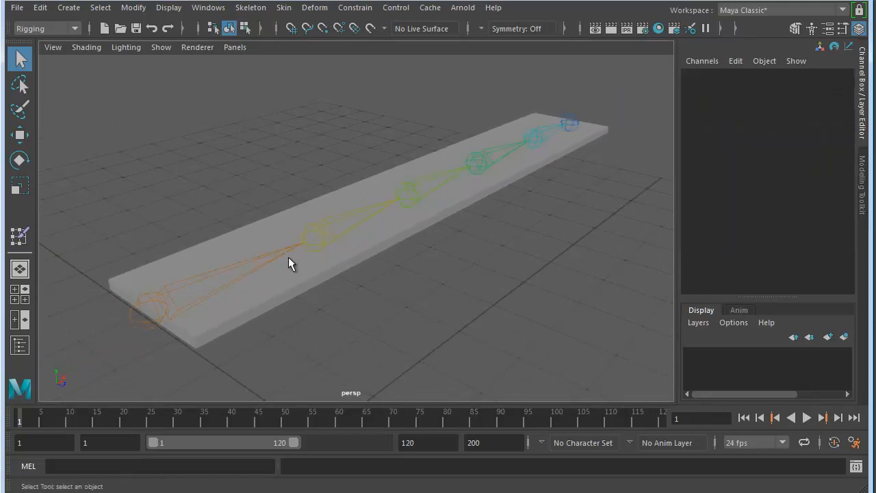
click(313, 265)
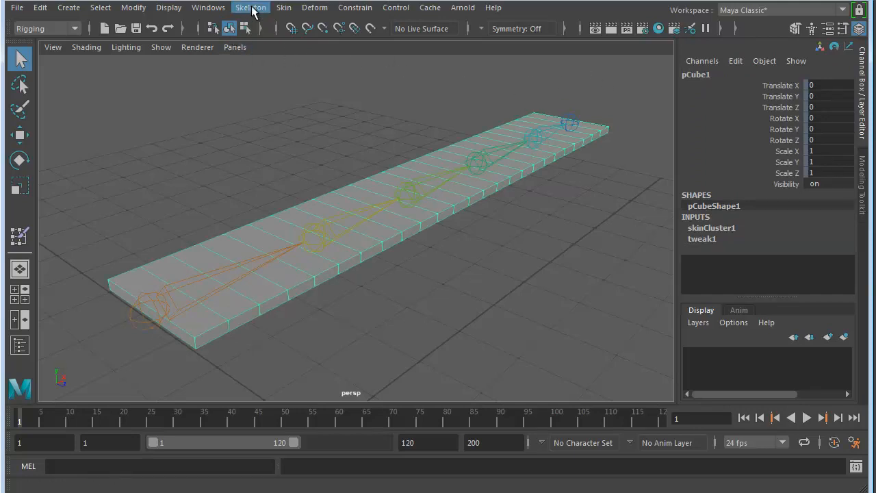
click(275, 8)
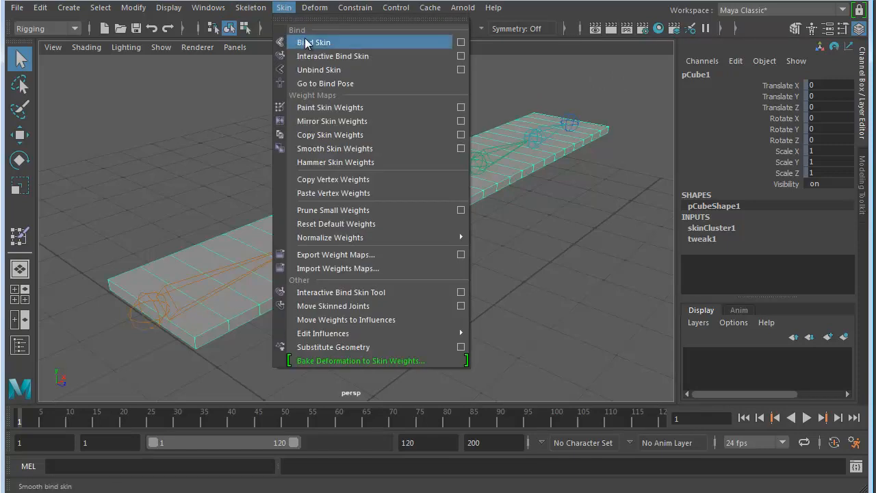
click(461, 109)
Step: Examine the weight maps of Joint_box_middle, Joint_box_middle_01, Joint_box_End_01 and Joint_box_End_02 on the box
mouse_move(411, 294)
alt+mouse_down()
mouse_move(312, 287)
mouse_move(396, 297)
mouse_move(301, 294)
alt+mouse_up()
alt+right_drag(305, 270, 380, 267)
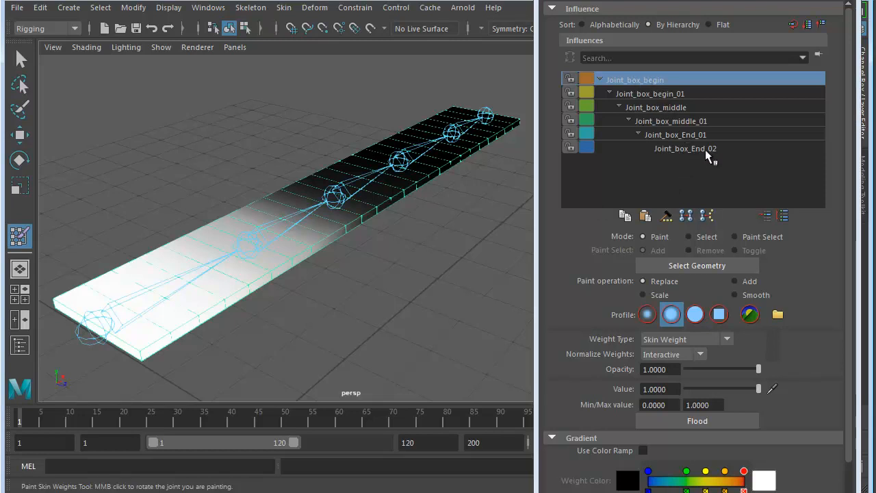
click(663, 107)
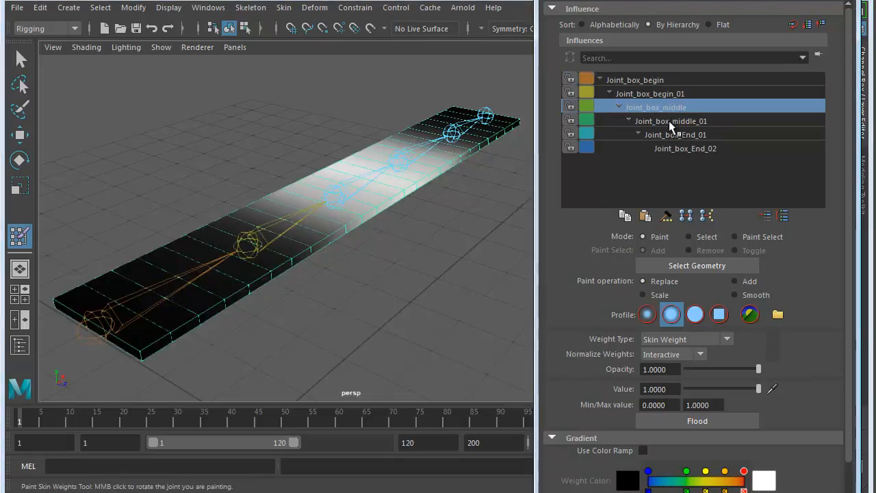
click(666, 121)
click(668, 134)
click(676, 149)
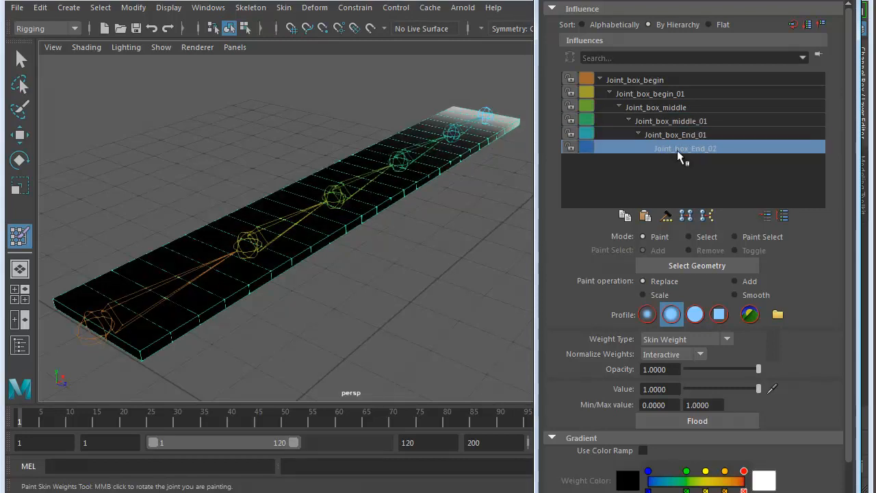
Step: Choose the Joint_box_middle influence and examine up close how its weights fall off towards the neighbouring joints along the box
click(647, 108)
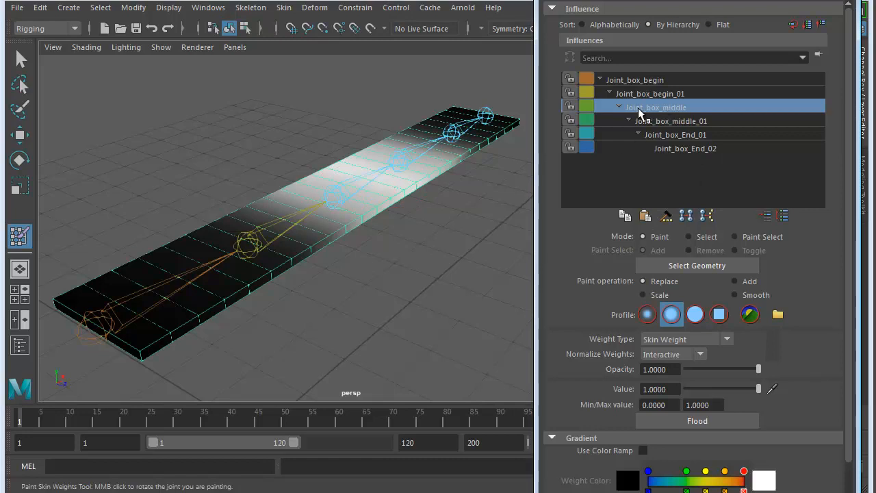
alt+right_drag(304, 235, 475, 233)
alt+drag(475, 233, 358, 215)
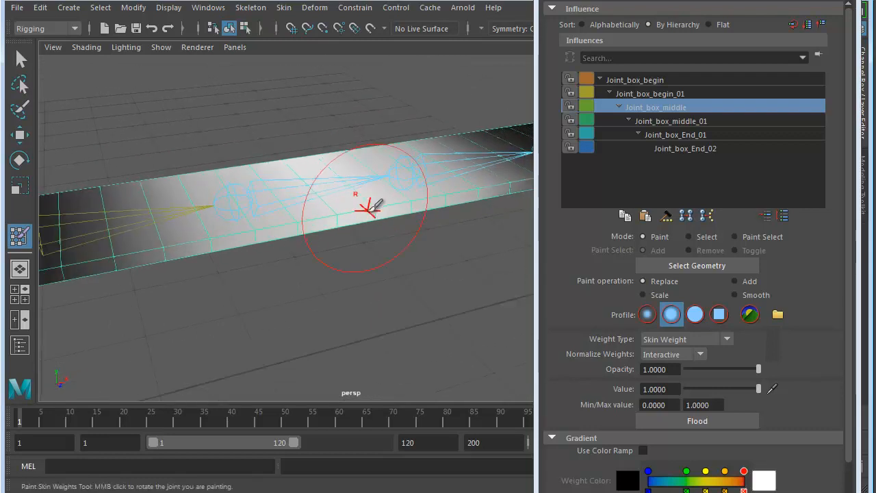
alt+drag(335, 255, 387, 248)
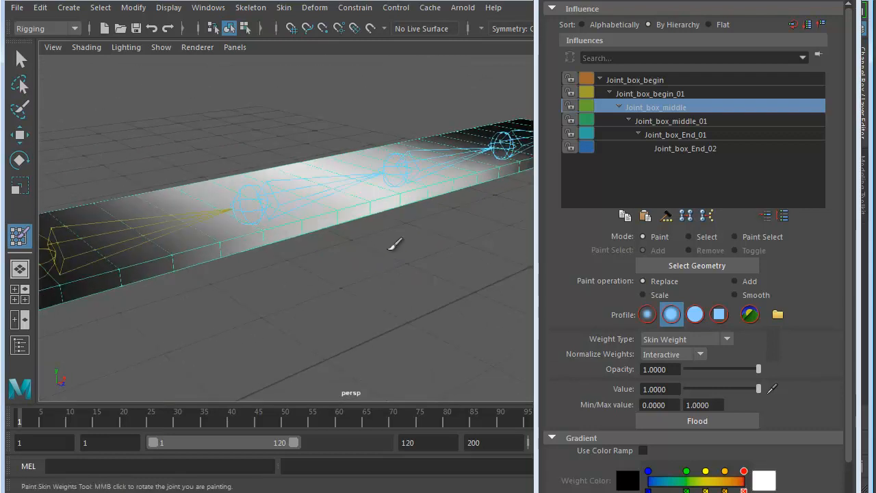
alt+right_drag(387, 249, 321, 221)
alt+right_drag(245, 240, 349, 235)
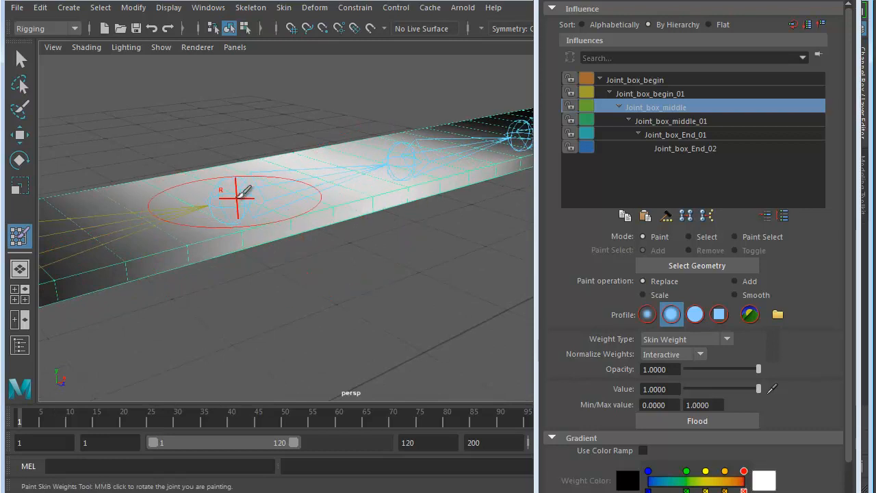
alt+drag(301, 274, 256, 281)
alt+middle_drag(260, 270, 370, 265)
alt+middle_drag(225, 262, 392, 254)
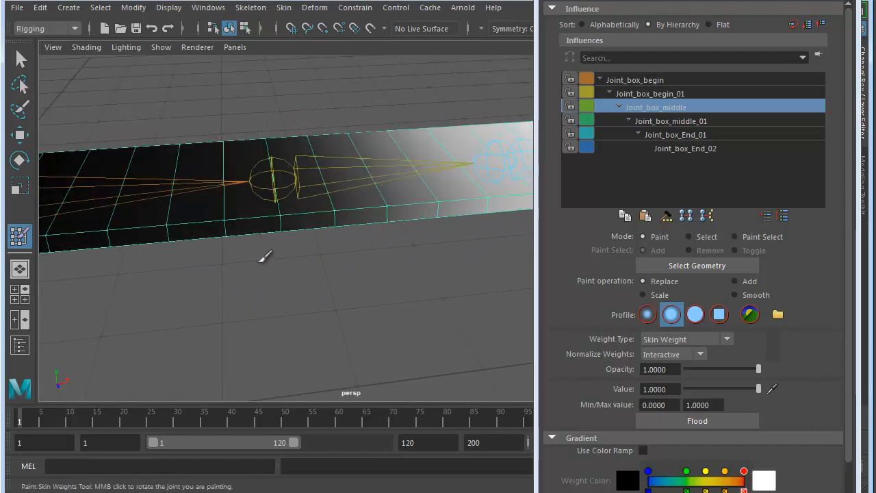
alt+drag(110, 228, 164, 250)
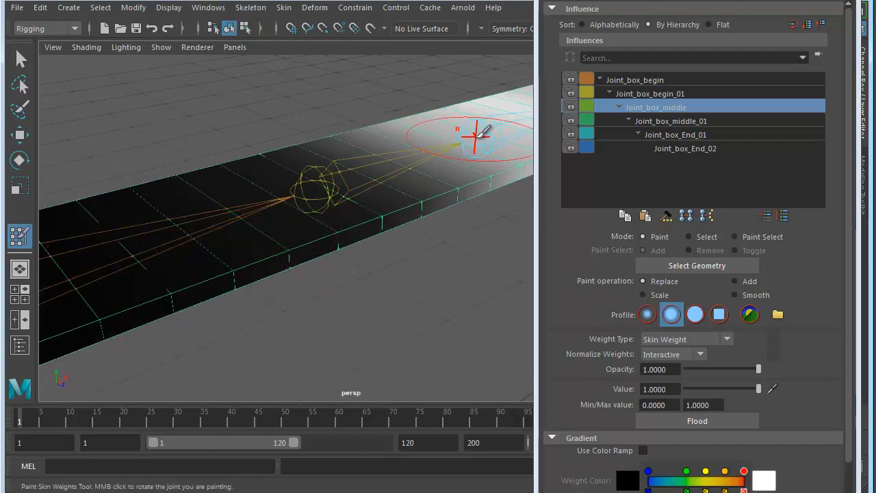
alt+middle_drag(433, 190, 234, 254)
alt+right_drag(234, 253, 346, 237)
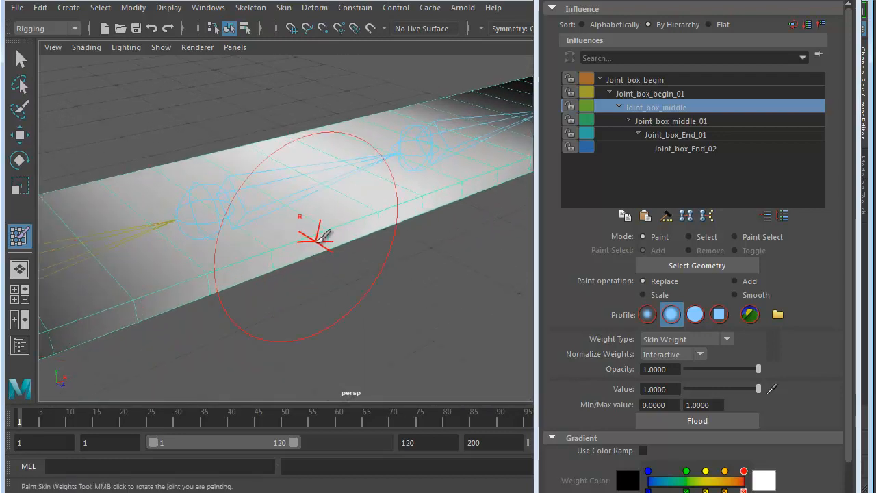
alt+middle_drag(346, 237, 410, 211)
mouse_move(190, 280)
alt+middle_down()
mouse_move(201, 287)
mouse_move(286, 274)
alt+middle_up()
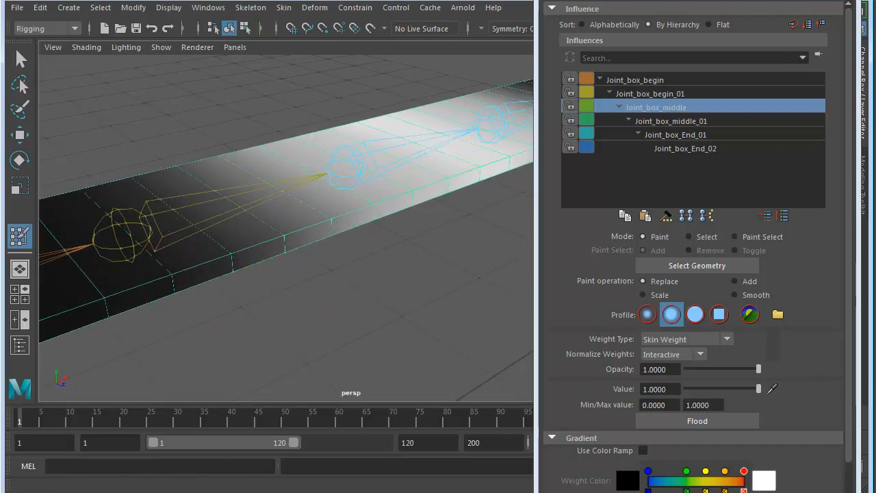
mouse_move(326, 240)
alt+mouse_down()
mouse_move(353, 264)
mouse_move(377, 268)
mouse_move(435, 162)
alt+mouse_up()
mouse_move(385, 205)
alt+mouse_down()
mouse_move(375, 237)
mouse_move(415, 159)
alt+mouse_up()
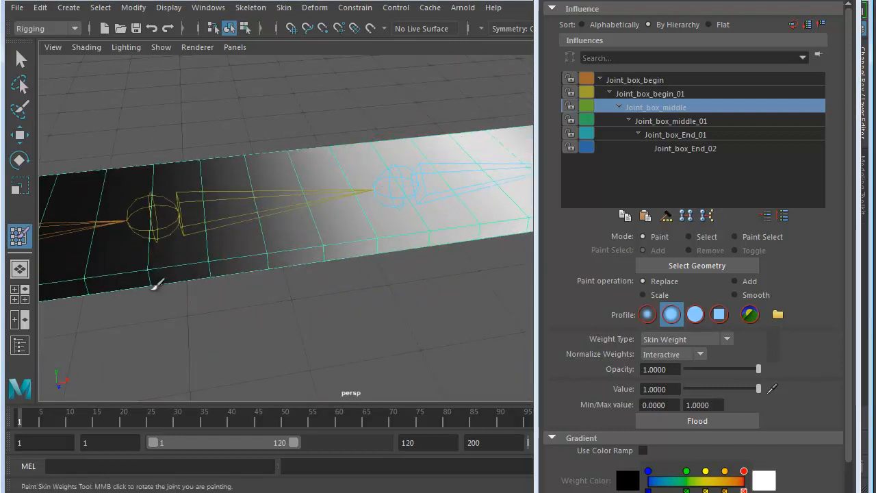
mouse_move(235, 273)
alt+mouse_down()
mouse_move(315, 250)
mouse_move(336, 235)
mouse_move(326, 248)
mouse_move(405, 248)
mouse_move(328, 248)
mouse_move(234, 273)
alt+mouse_up()
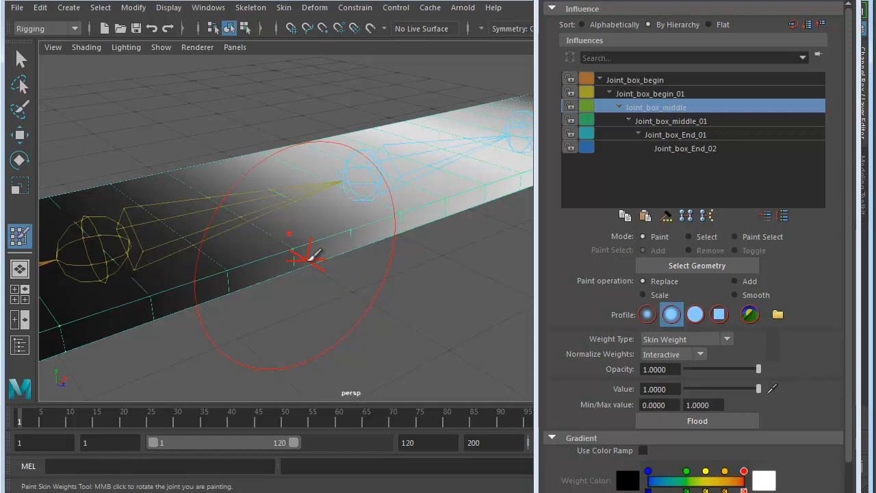
alt+drag(353, 273, 325, 267)
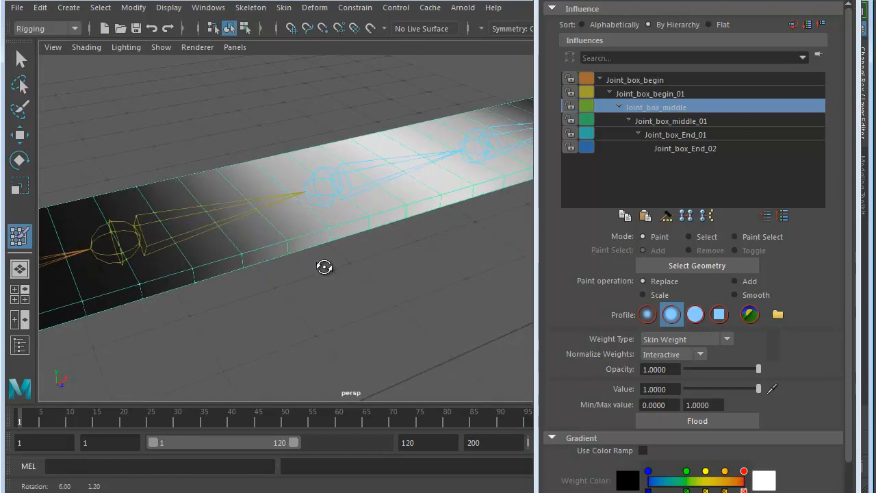
Step: Leave weight painting and rotate the Joint_box_middle joint so the far part of the box bends upward, viewing the bend from the side
key(q)
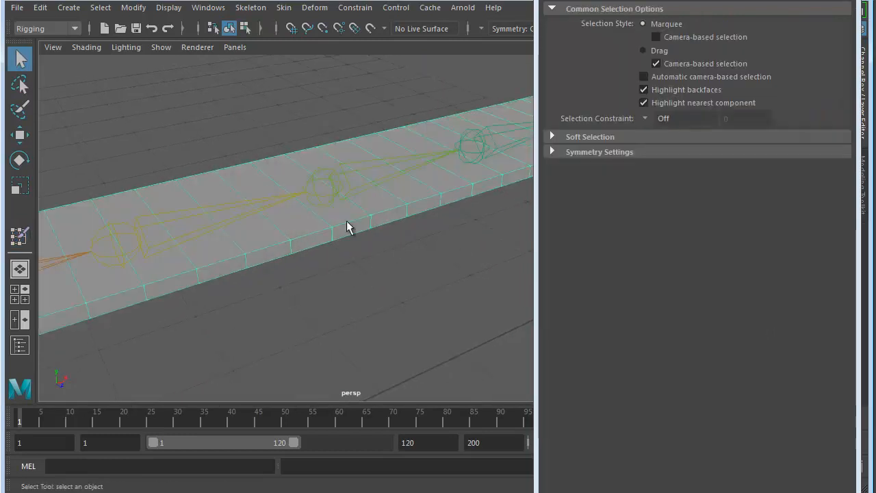
click(323, 182)
key(e)
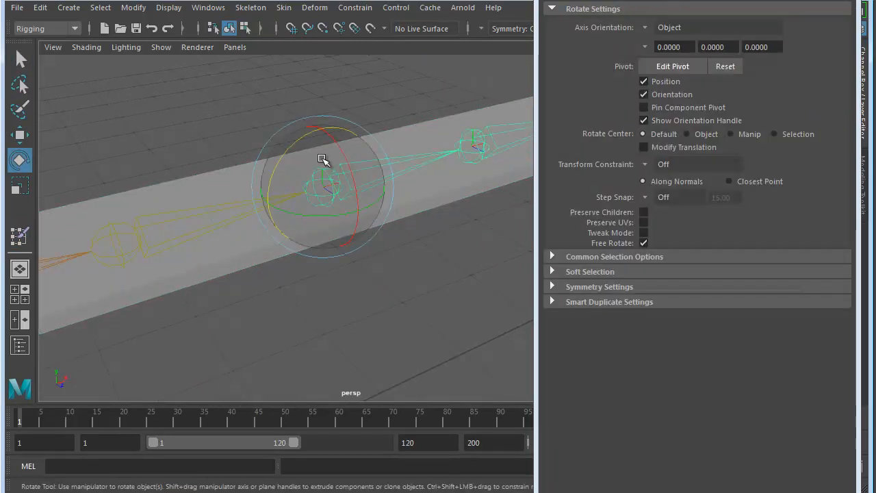
drag(294, 143, 277, 229)
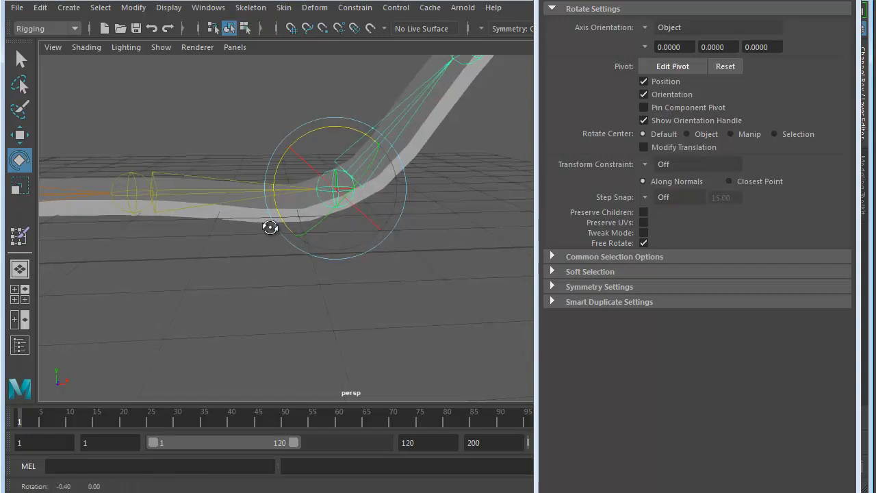
alt+drag(265, 228, 307, 229)
alt+drag(180, 221, 271, 210)
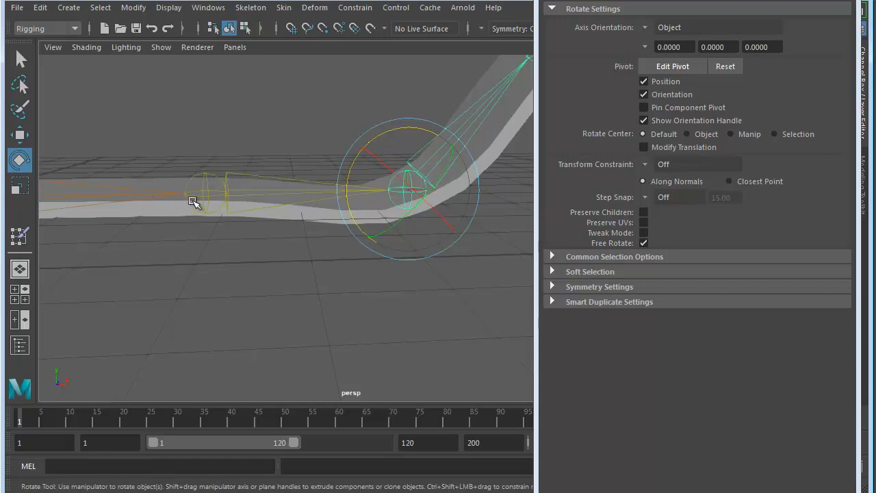
Step: Undo the rotation of Joint_box_middle and reopen Paint Skin Weights on the box mesh with its settings shown
alt+right_drag(216, 228, 283, 236)
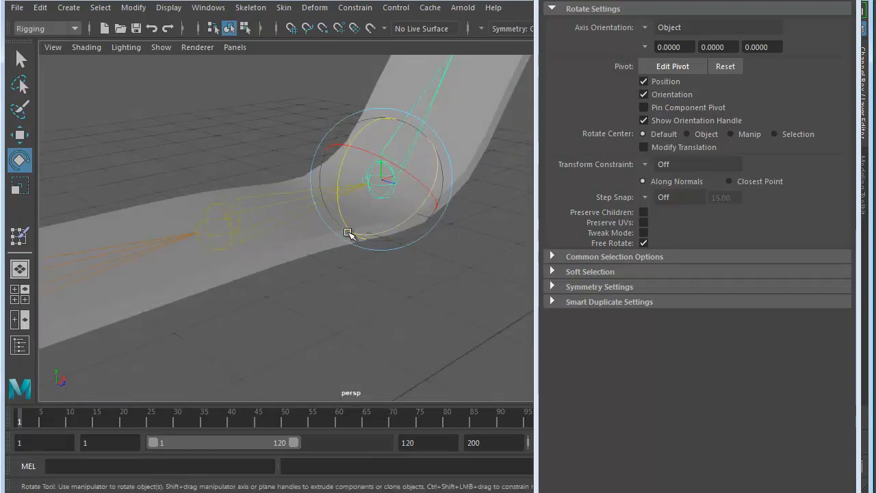
key(ctrl+z)
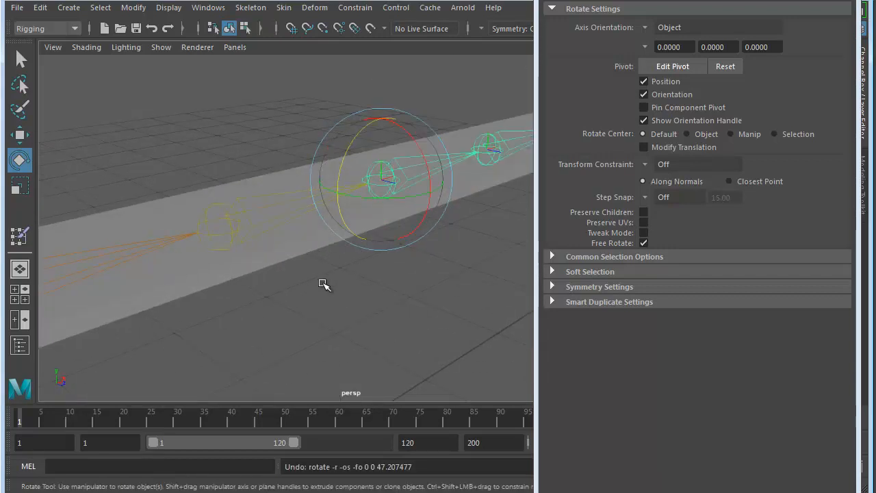
click(300, 235)
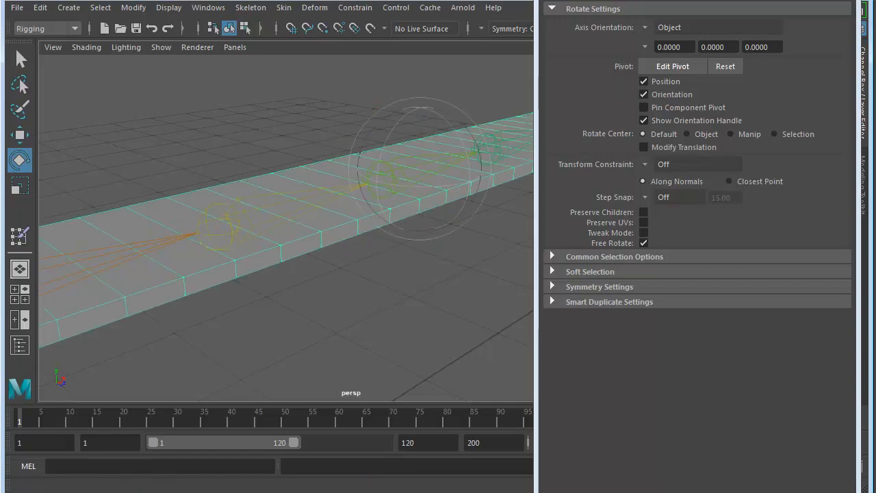
click(843, 1)
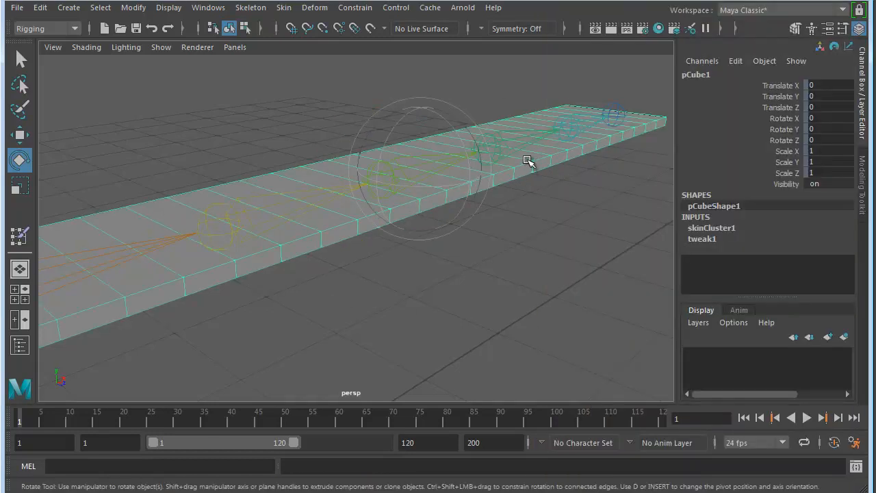
click(283, 8)
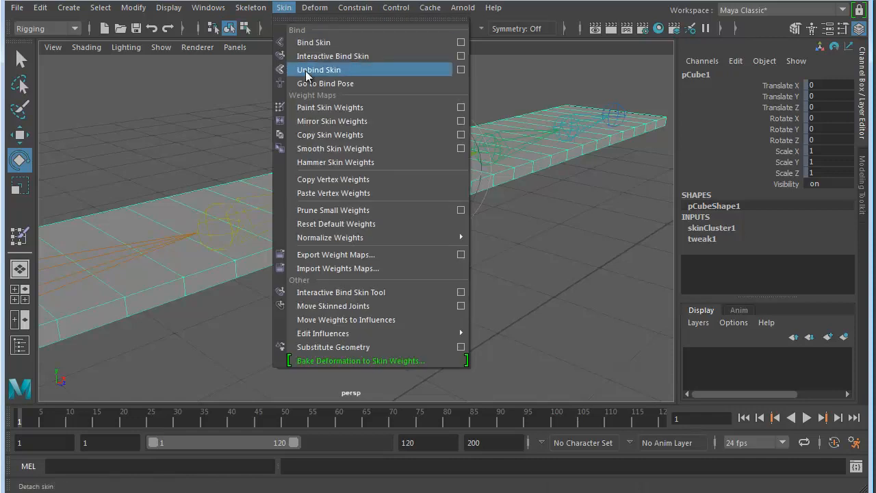
click(461, 110)
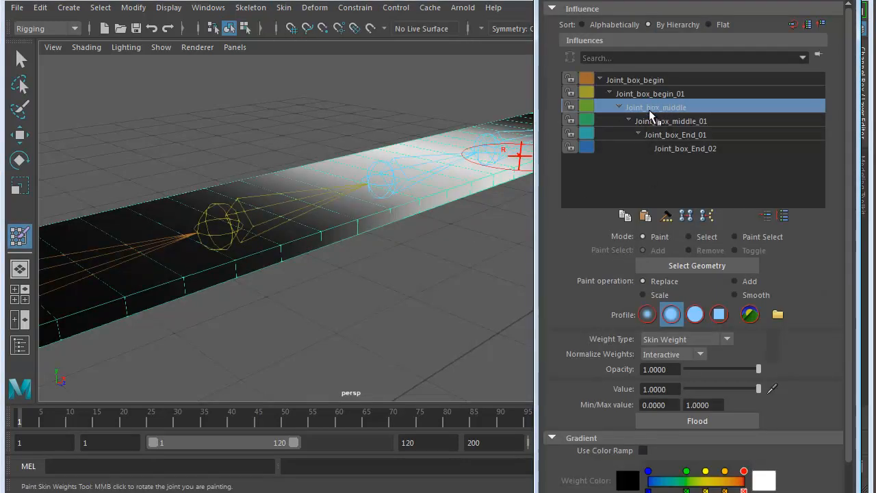
Step: Adjust the brush size and set its opacity to 0.5 and value to 0 for the Joint_box_middle influence
mouse_move(347, 237)
alt+mouse_down()
mouse_move(312, 254)
mouse_move(308, 213)
alt+mouse_up()
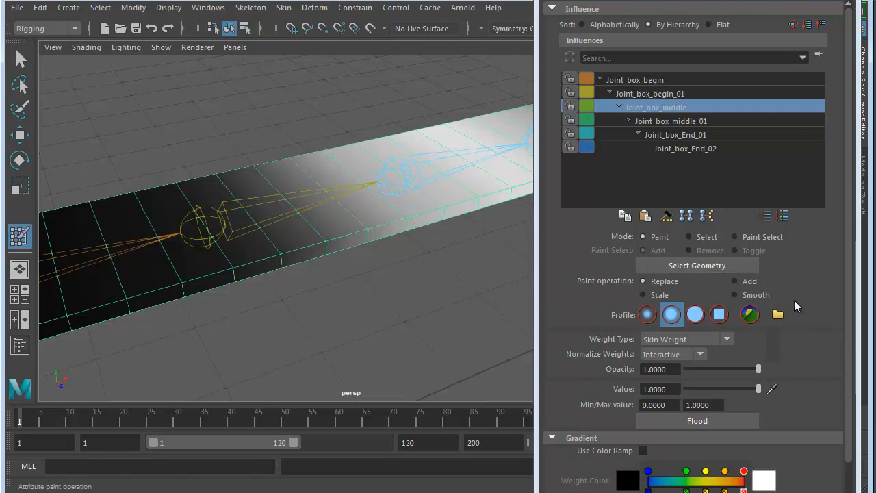
scroll(814, 280, down, 2)
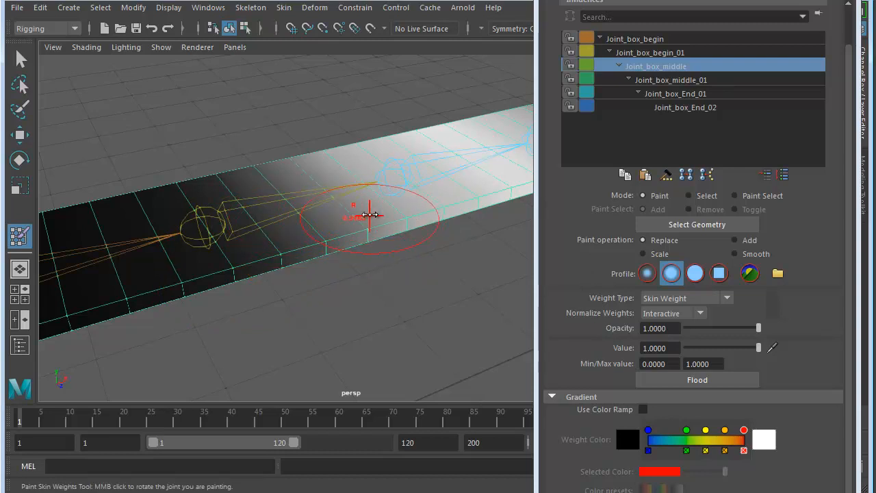
mouse_move(381, 212)
mouse_down()
mouse_move(358, 209)
mouse_move(396, 209)
mouse_move(358, 210)
mouse_move(396, 211)
mouse_move(375, 211)
mouse_up()
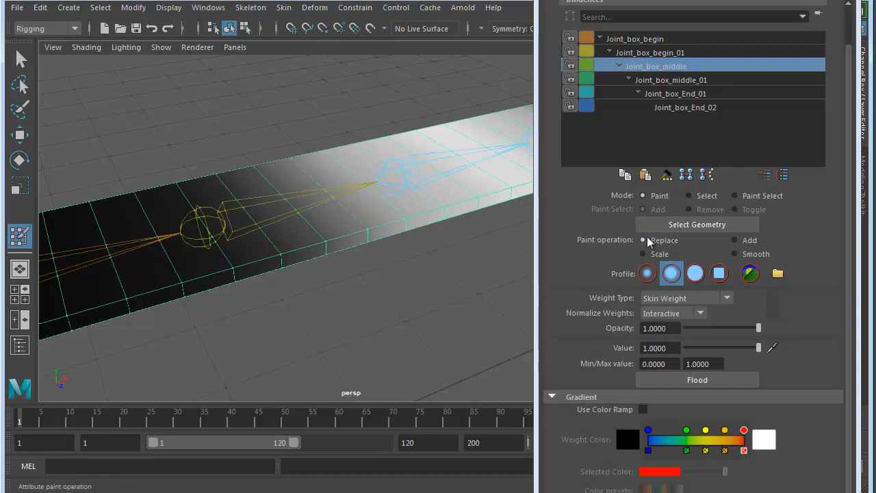
scroll(764, 301, down, 1)
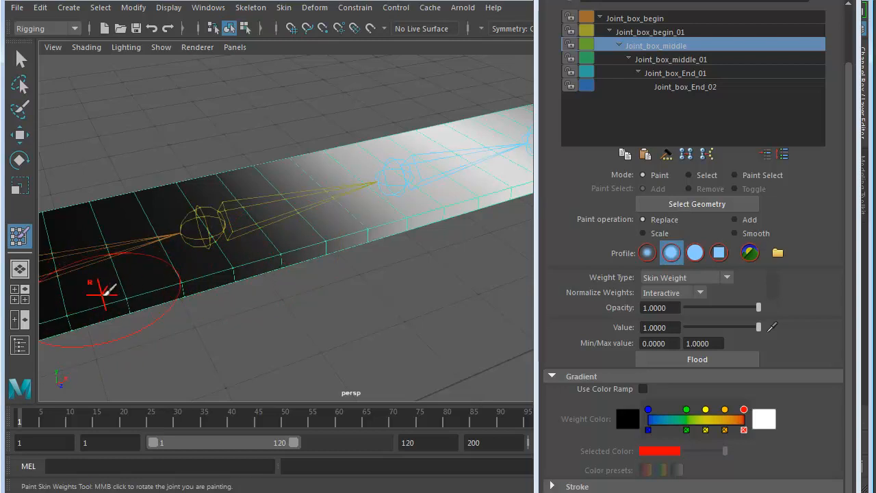
mouse_move(381, 196)
alt+mouse_down()
mouse_move(346, 250)
mouse_move(370, 282)
mouse_move(358, 266)
mouse_move(327, 256)
alt+mouse_up()
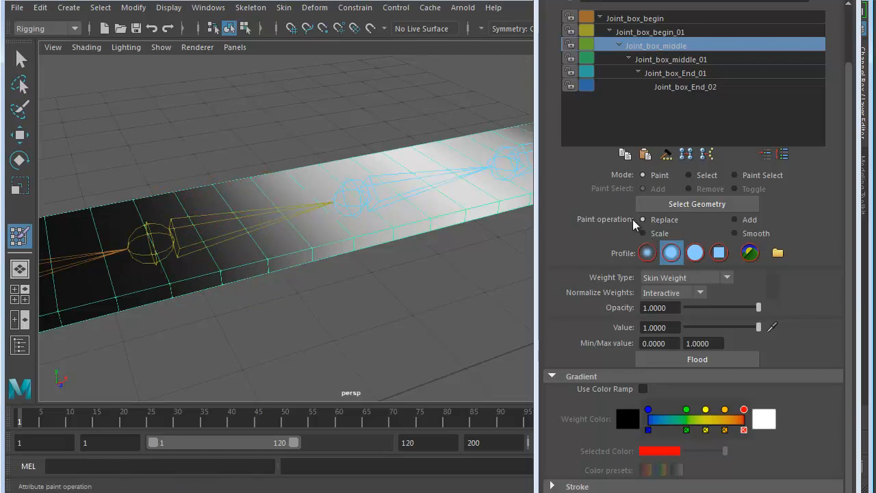
click(669, 307)
text(0.5)
key(Return)
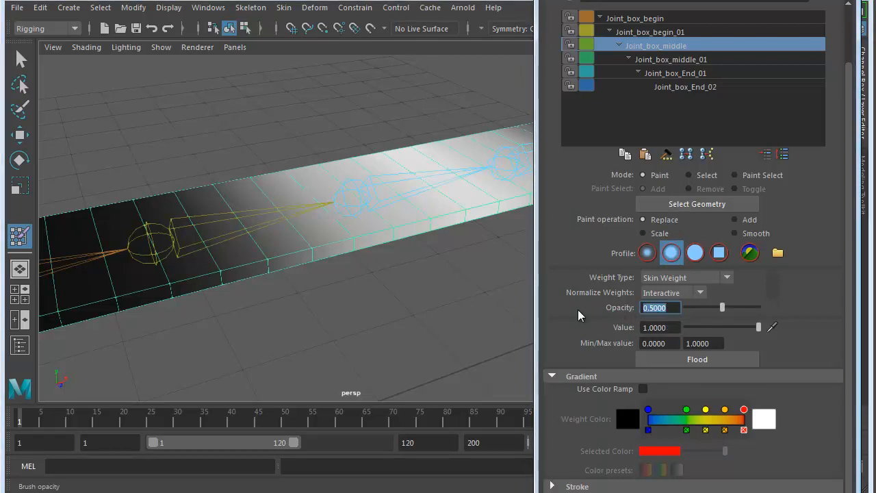
click(666, 328)
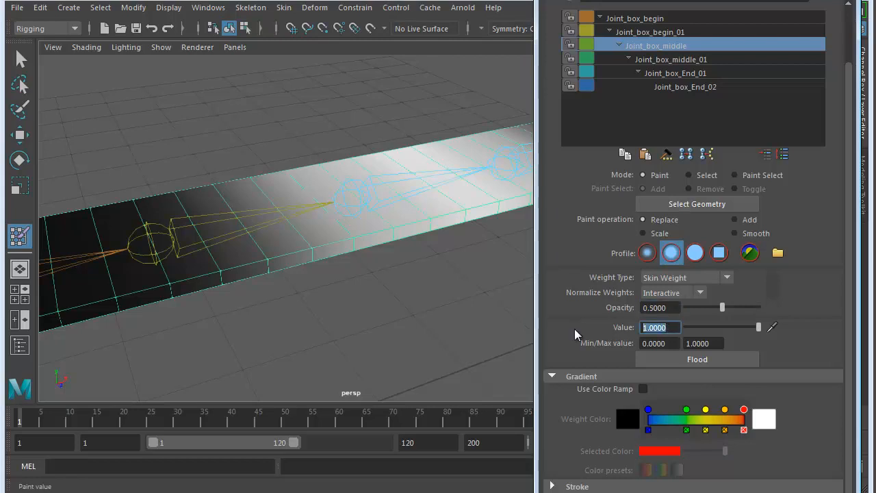
text(0)
key(Return)
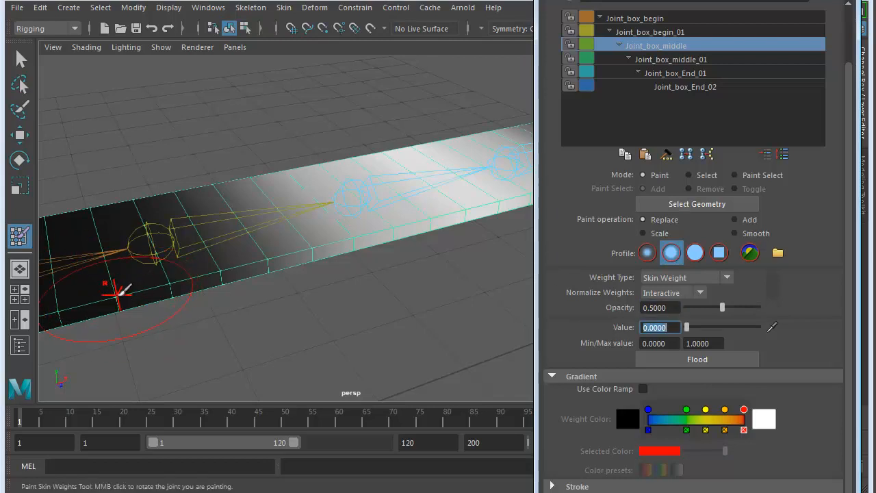
Step: Paint Joint_box_middle's weight out of the box section leading to Joint_box_begin_01, covering the upper face, side and underside
mouse_move(133, 290)
alt+right_down()
mouse_move(180, 260)
mouse_move(272, 265)
mouse_move(250, 263)
alt+right_up()
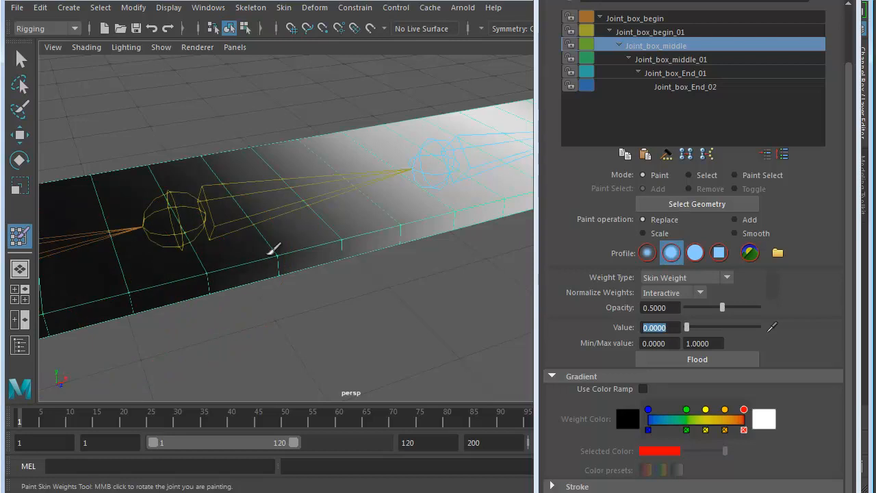
mouse_move(351, 232)
mouse_down()
mouse_move(308, 255)
mouse_move(385, 236)
mouse_move(299, 263)
mouse_up()
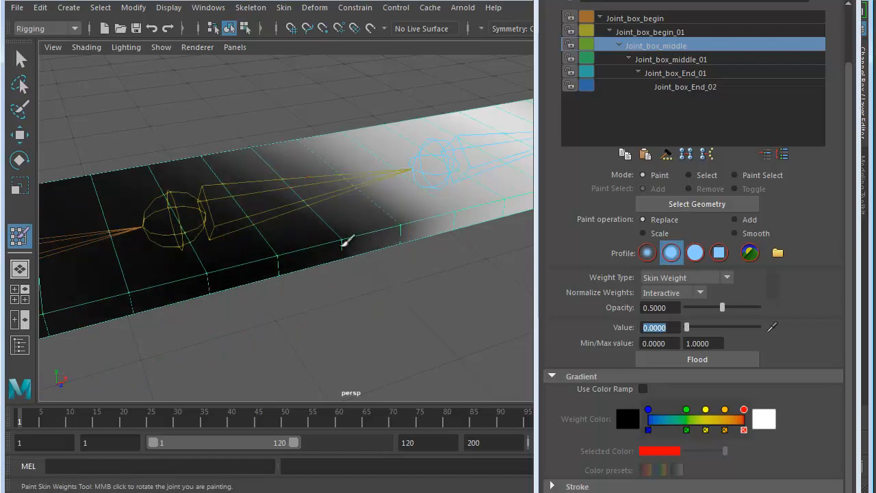
drag(358, 242, 363, 241)
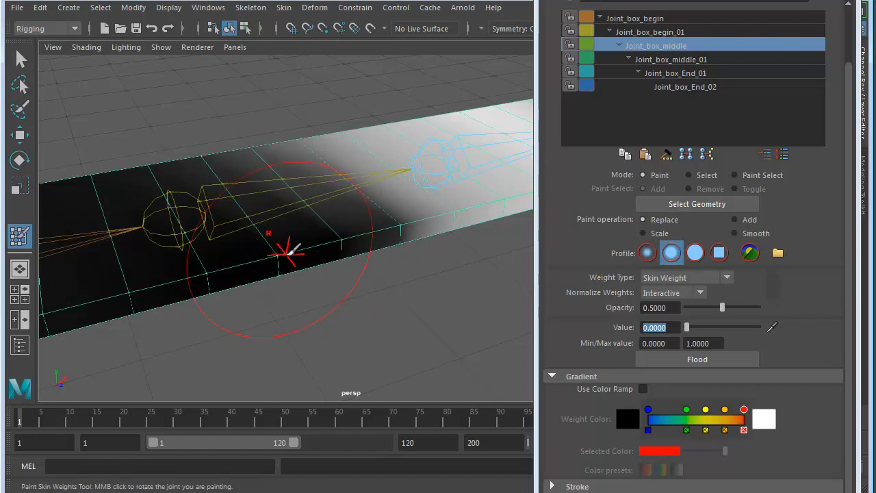
alt+drag(180, 299, 288, 284)
mouse_move(378, 278)
mouse_down()
mouse_move(239, 244)
mouse_move(336, 255)
mouse_move(263, 237)
mouse_up()
mouse_move(327, 275)
alt+mouse_down()
mouse_move(342, 248)
mouse_move(301, 172)
alt+mouse_up()
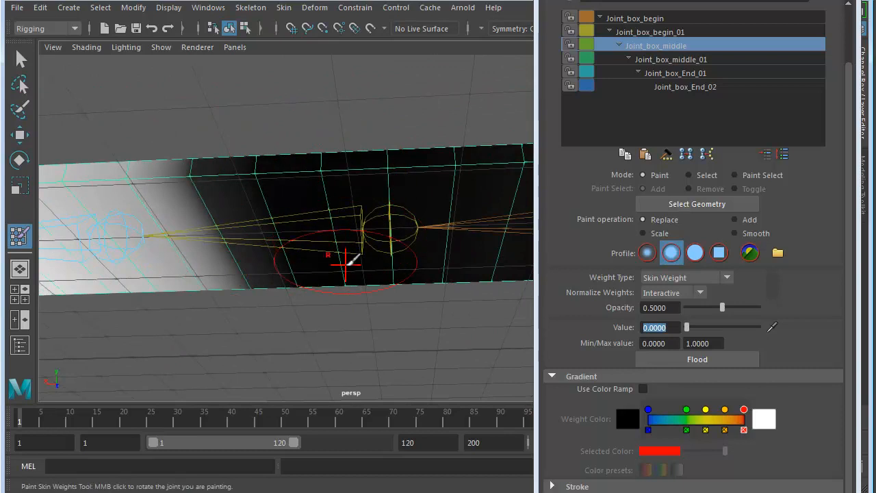
mouse_move(444, 289)
alt+mouse_down()
mouse_move(289, 254)
mouse_move(250, 260)
mouse_move(317, 318)
mouse_move(363, 284)
mouse_move(176, 288)
mouse_move(201, 246)
mouse_move(195, 239)
alt+mouse_up()
alt+right_drag(195, 239, 294, 230)
alt+drag(294, 230, 321, 250)
alt+middle_drag(322, 250, 251, 245)
alt+drag(188, 318, 251, 287)
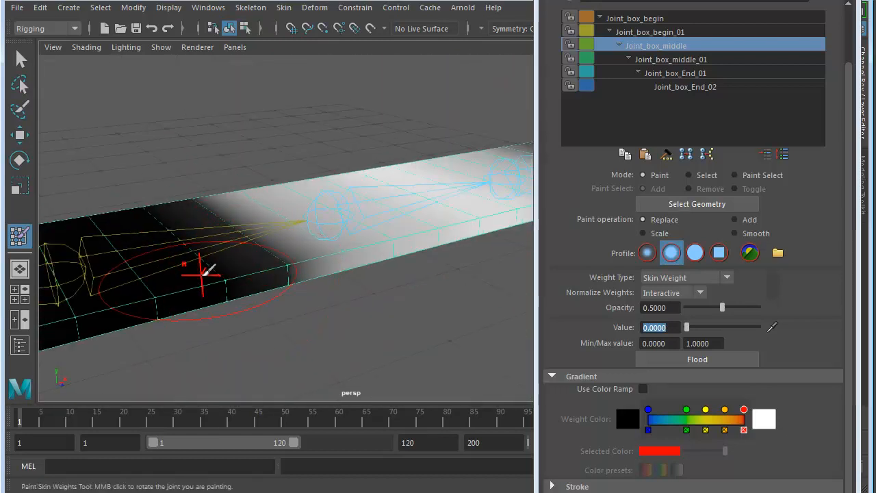
Step: Set the paint value to 1 and paint full Joint_box_middle weight around that joint towards Joint_box_middle_01, above and below
mouse_move(372, 258)
alt+mouse_down()
mouse_move(294, 249)
mouse_move(305, 278)
mouse_move(331, 262)
alt+mouse_up()
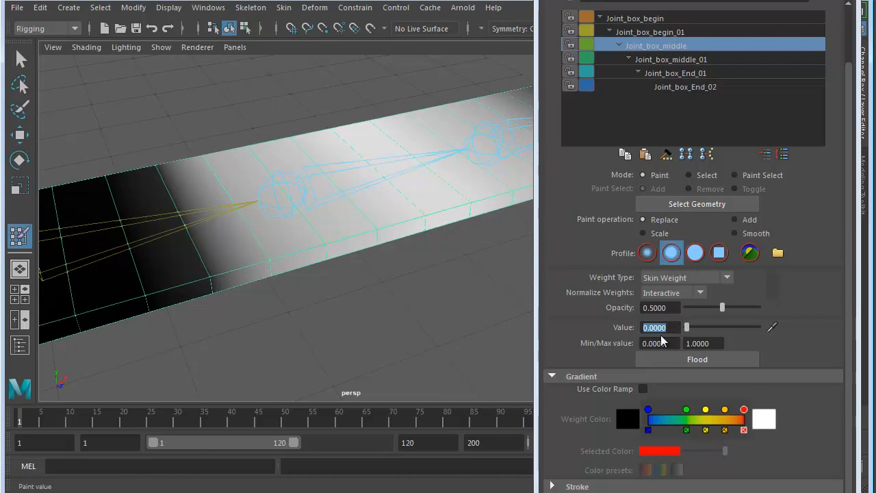
text(1)
key(Return)
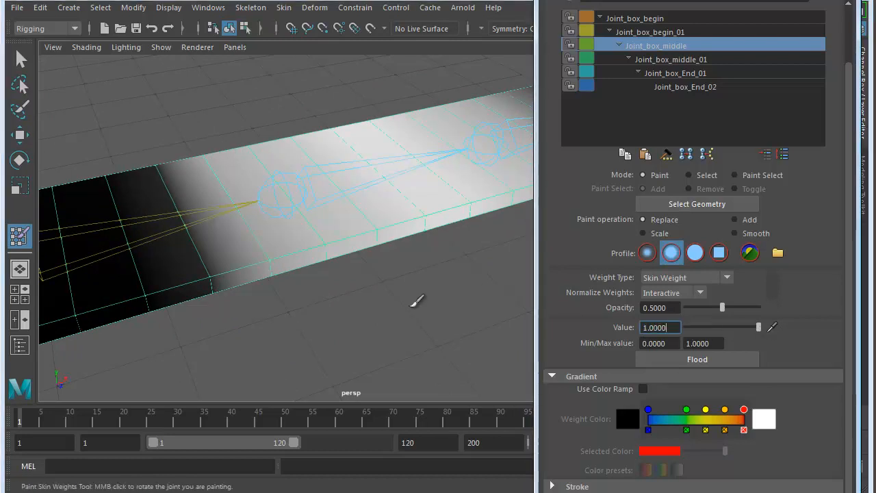
alt+drag(418, 278, 385, 304)
mouse_move(459, 207)
mouse_down()
mouse_move(353, 221)
mouse_move(319, 137)
mouse_move(279, 143)
mouse_move(301, 257)
mouse_up()
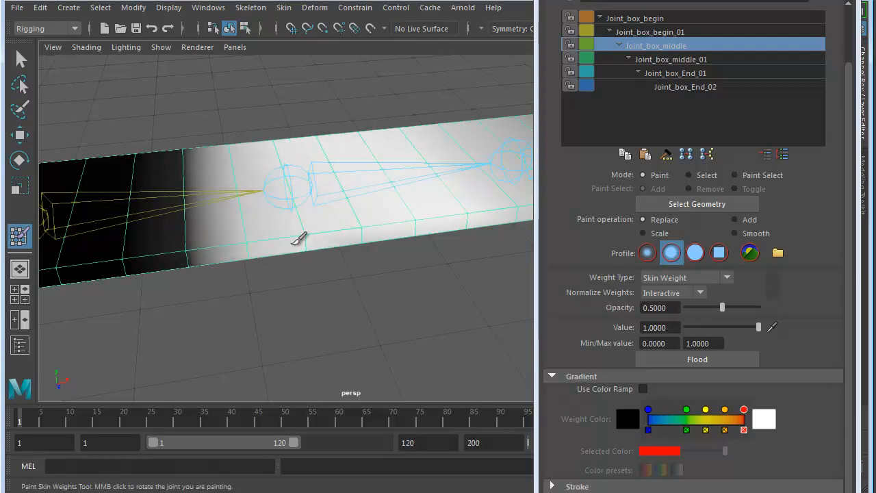
drag(283, 190, 290, 230)
alt+drag(301, 291, 300, 196)
mouse_move(401, 185)
mouse_down()
mouse_move(294, 175)
mouse_move(280, 290)
mouse_up()
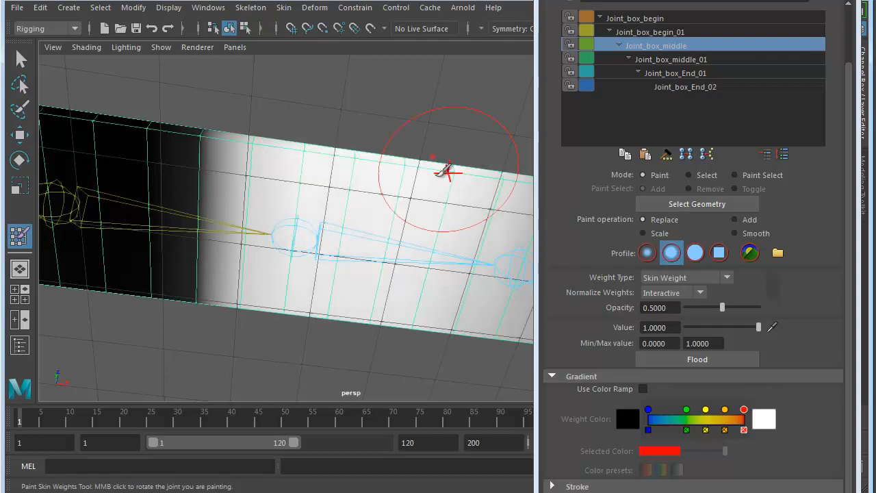
mouse_move(351, 264)
alt+mouse_down()
mouse_move(342, 319)
mouse_move(303, 219)
mouse_move(305, 193)
mouse_move(370, 200)
mouse_move(352, 216)
mouse_move(184, 227)
mouse_move(319, 239)
alt+mouse_up()
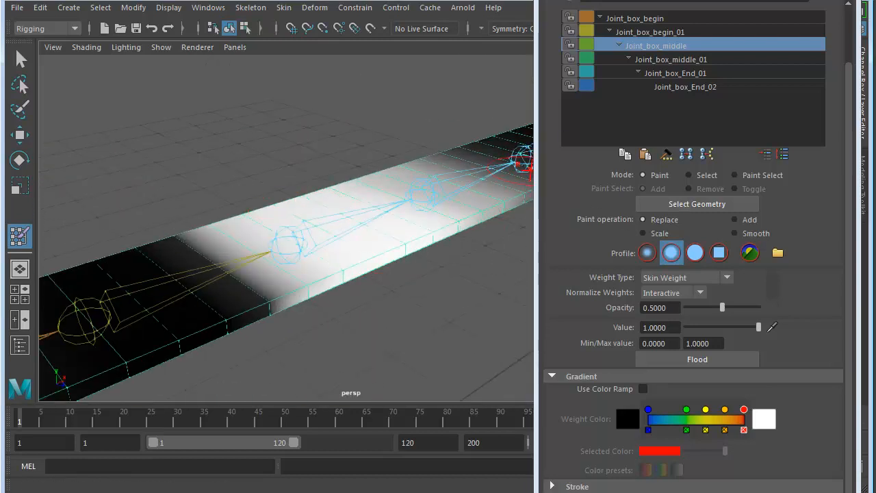
Step: Leave weight painting, deselect the box and frame the whole joint chain
click(846, 1)
key(q)
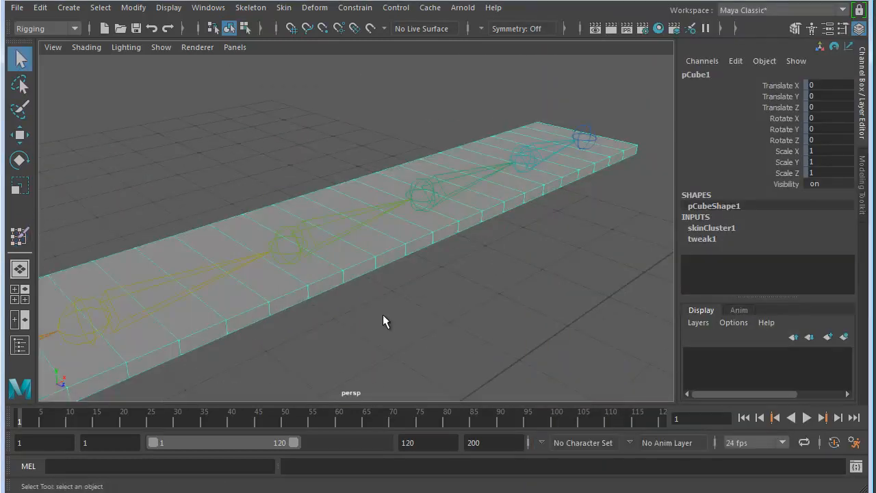
click(341, 309)
alt+middle_drag(340, 309, 461, 295)
alt+right_drag(461, 295, 371, 279)
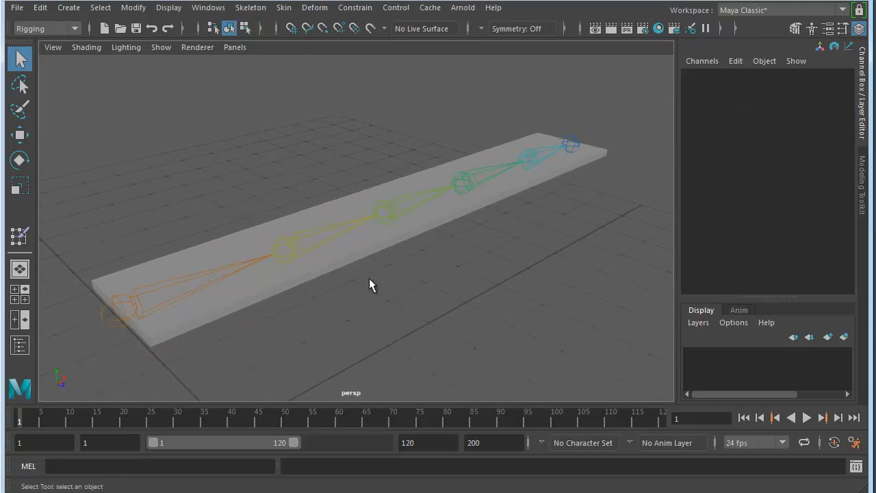
Step: Select Joint_box_middle and rotate it so the far part of the box bends upward
click(381, 212)
alt+right_drag(281, 293, 383, 283)
alt+middle_drag(462, 276, 409, 281)
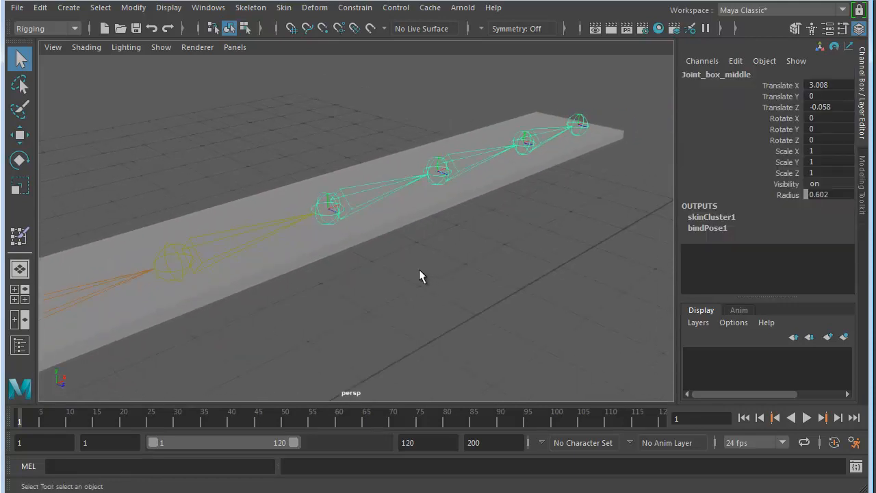
key(e)
alt+drag(327, 226, 290, 160)
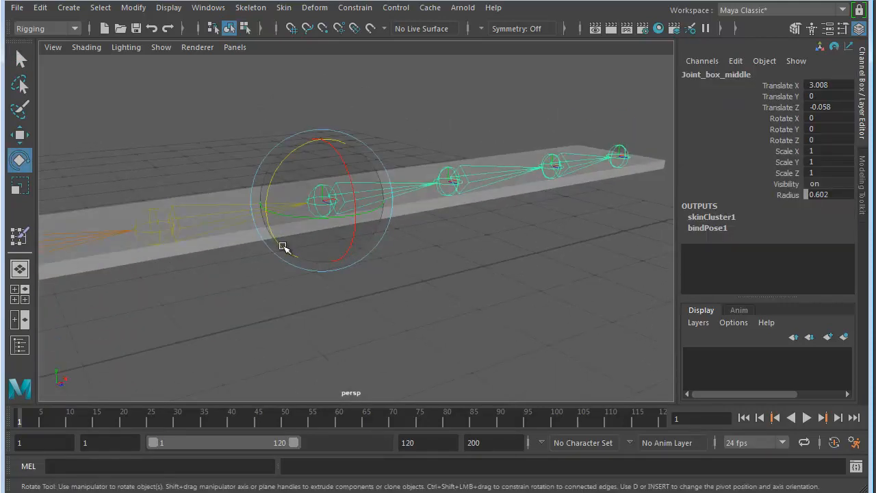
alt+middle_drag(317, 230, 362, 239)
drag(374, 158, 368, 288)
key(w)
drag(375, 196, 362, 173)
drag(418, 207, 395, 247)
Step: Select the box mesh to show its edges and examine the bend at Joint_box_middle from several angles
click(277, 148)
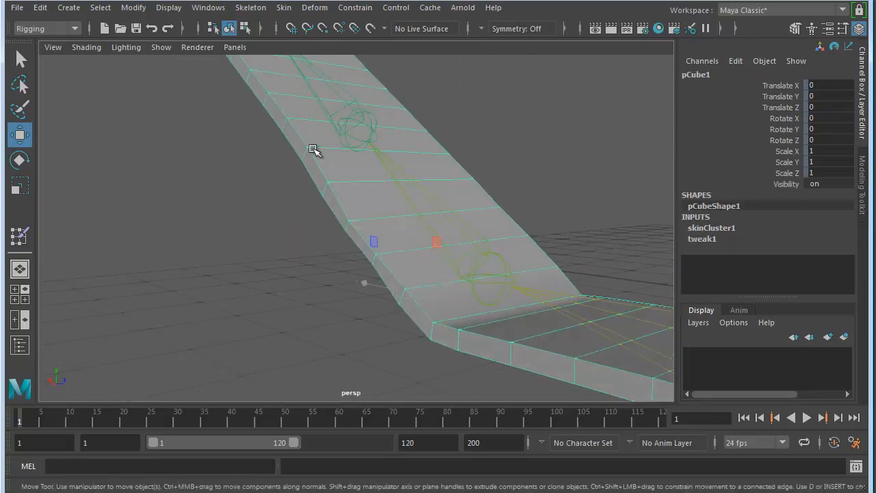
alt+drag(351, 266, 378, 261)
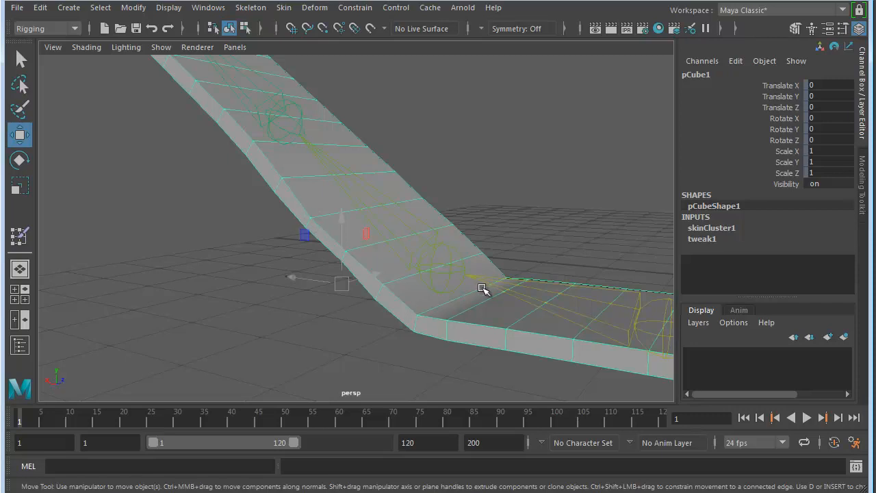
scroll(485, 294, down, 1)
alt+drag(484, 294, 315, 294)
scroll(428, 309, down, 4)
alt+drag(428, 309, 321, 287)
scroll(321, 287, down, 1)
alt+middle_drag(459, 272, 460, 293)
Step: Undo the test rotation of Joint_box_middle to straighten the box
key(ctrl+z)
key(ctrl+z)
key(ctrl+z)
key(ctrl+z)
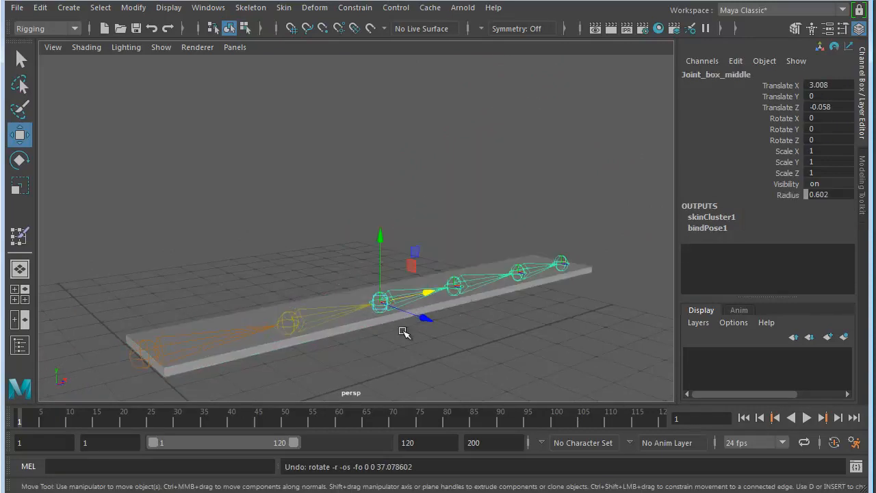
Step: Select the box mesh and look over its edge divisions and joint chain from several angles
alt+drag(374, 335, 401, 358)
alt+middle_drag(401, 357, 371, 237)
alt+right_drag(371, 237, 466, 238)
alt+middle_drag(466, 238, 455, 273)
alt+drag(455, 272, 452, 254)
alt+middle_drag(453, 254, 513, 220)
click(488, 205)
alt+middle_drag(477, 281, 501, 223)
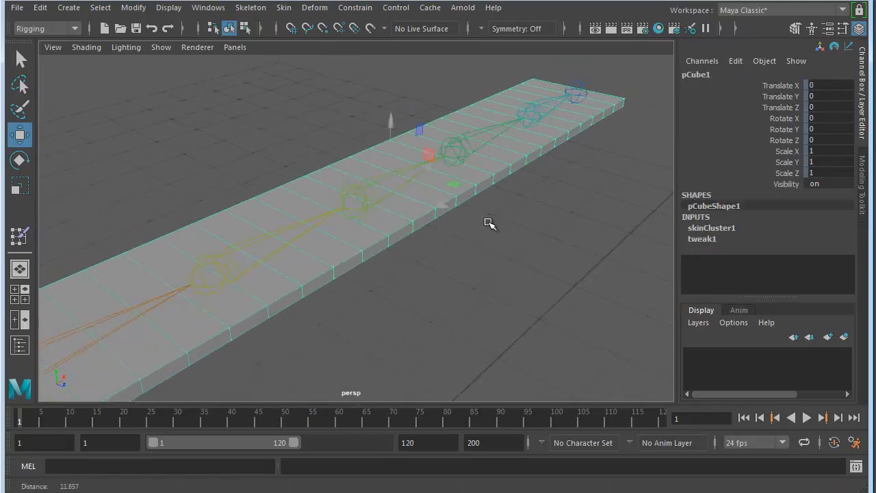
alt+drag(526, 217, 450, 238)
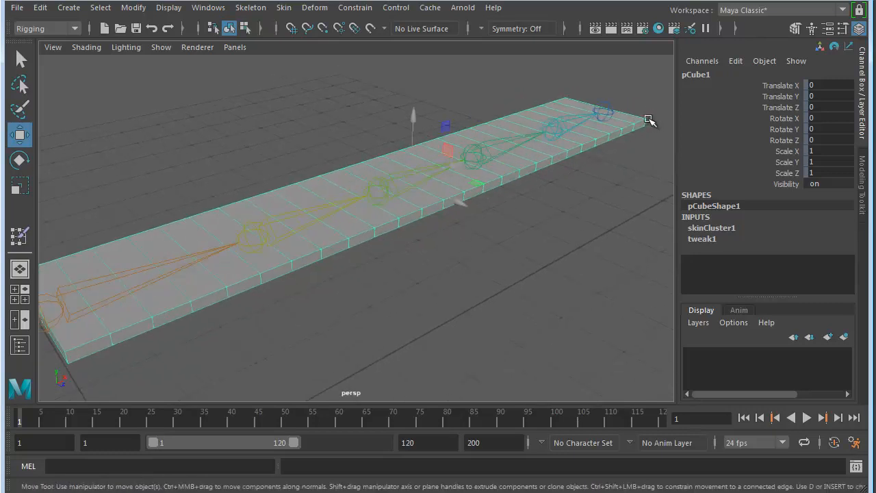
alt+drag(441, 242, 467, 239)
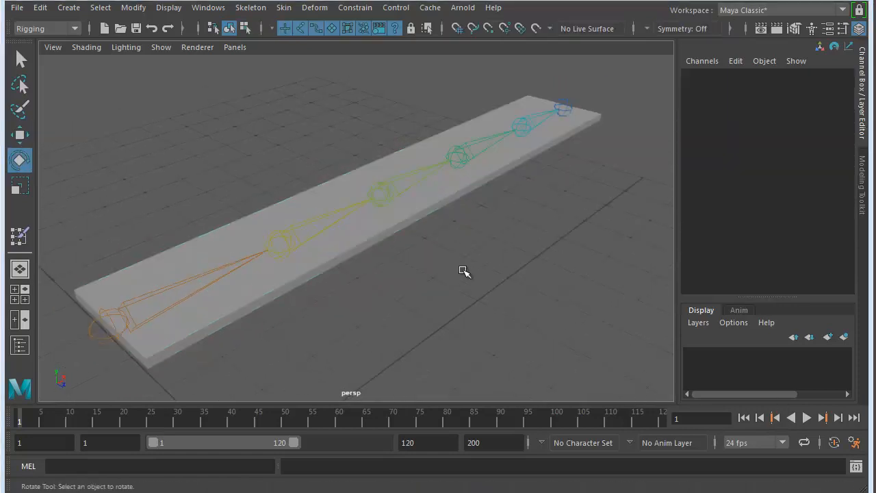
mouse_move(405, 287)
alt+mouse_down()
mouse_move(465, 269)
mouse_move(396, 282)
alt+mouse_up()
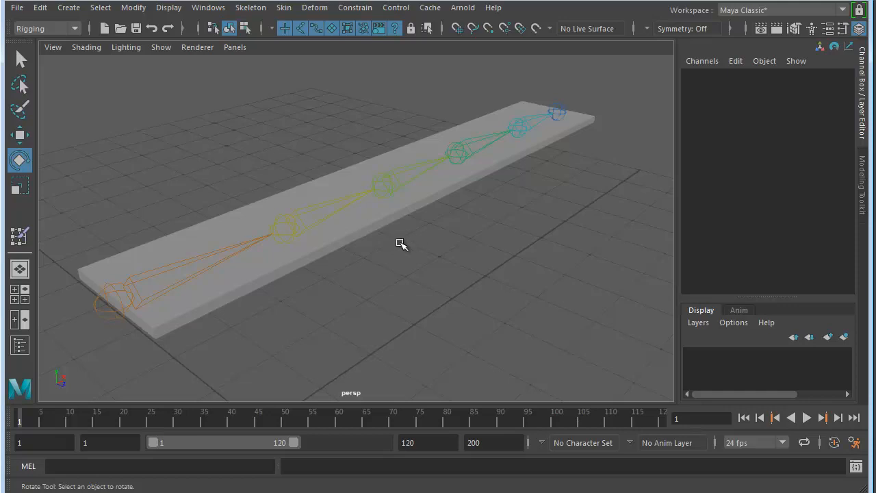
Step: Select the box, switch it to vertex mode and try to box-select the vertices around Joint_box_middle_01
mouse_move(358, 260)
alt+mouse_down()
mouse_move(515, 260)
mouse_move(348, 260)
alt+mouse_up()
alt+middle_drag(348, 260, 418, 258)
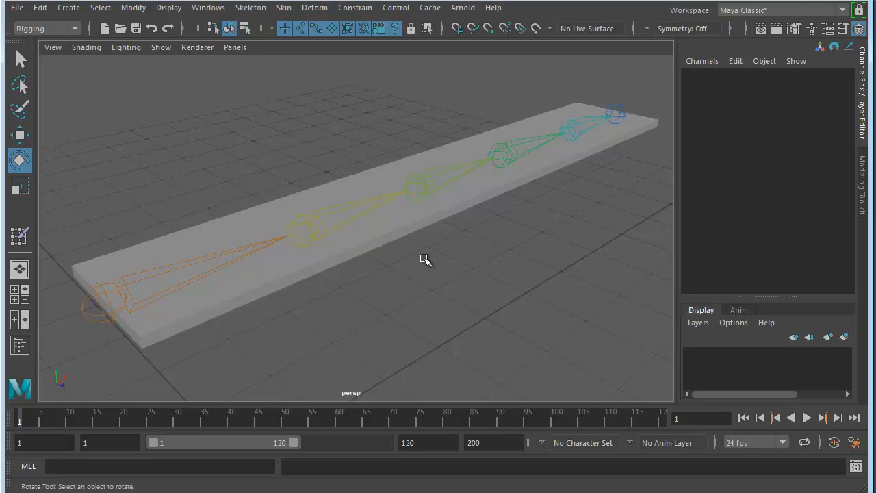
click(442, 213)
alt+drag(469, 254, 377, 262)
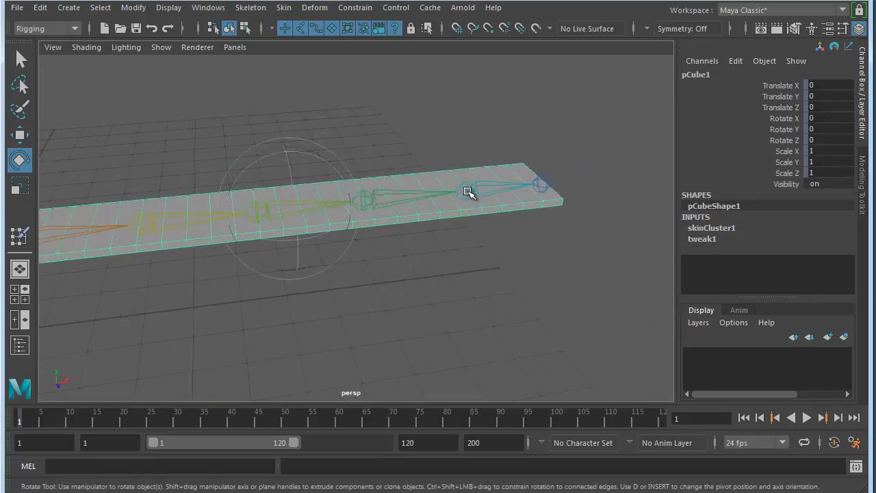
alt+drag(458, 246, 431, 251)
alt+middle_drag(431, 250, 353, 251)
alt+drag(378, 251, 381, 251)
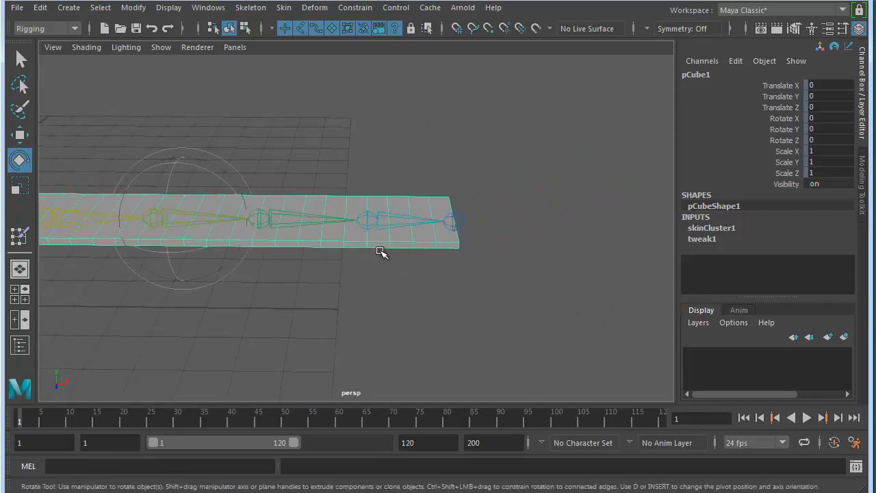
alt+drag(401, 194, 420, 196)
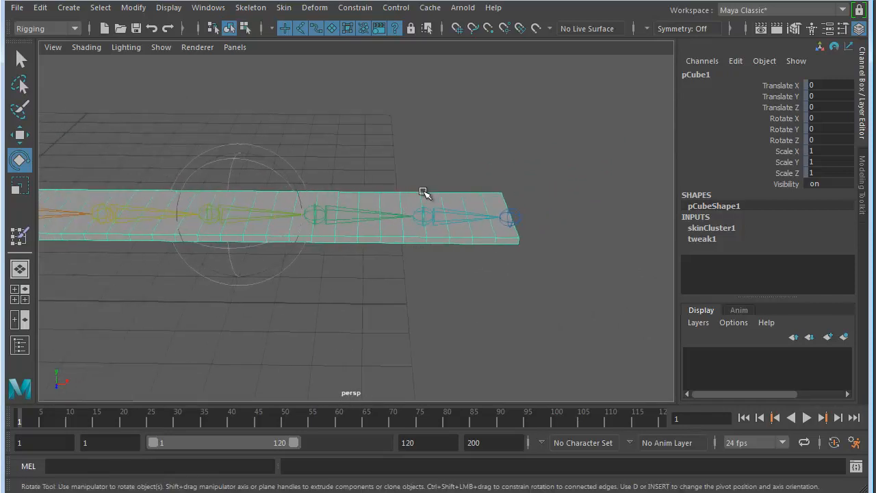
right_click(424, 194)
right_drag(424, 197, 351, 193)
alt+drag(313, 240, 370, 226)
alt+middle_drag(271, 242, 307, 239)
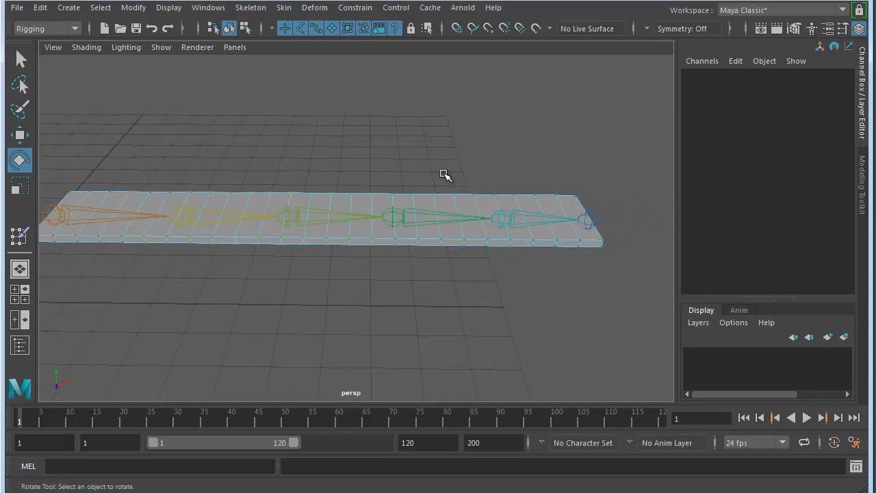
drag(464, 169, 401, 300)
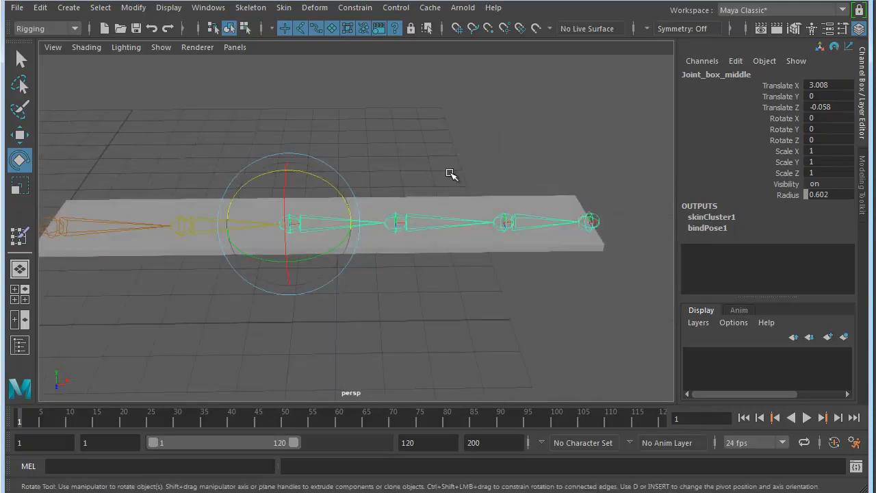
Step: Reselect the box mesh and exclude joints from the selection mask so they cannot be picked in the viewport
click(470, 208)
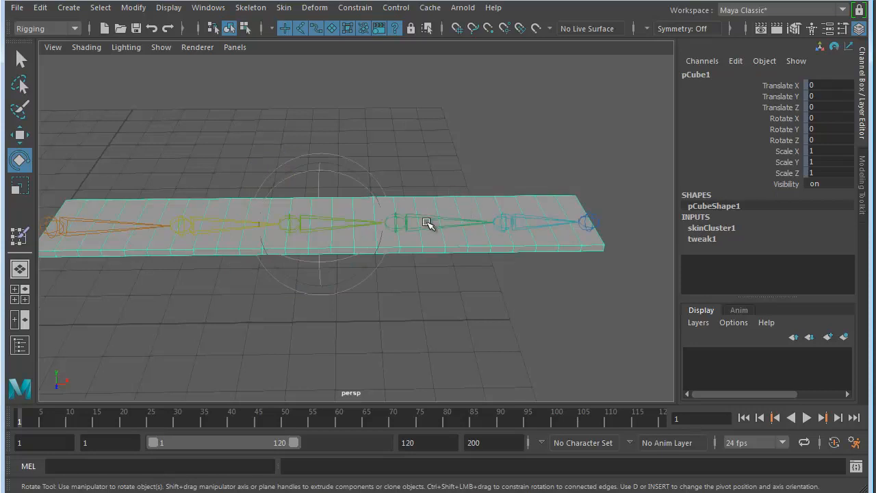
alt+drag(426, 218, 417, 235)
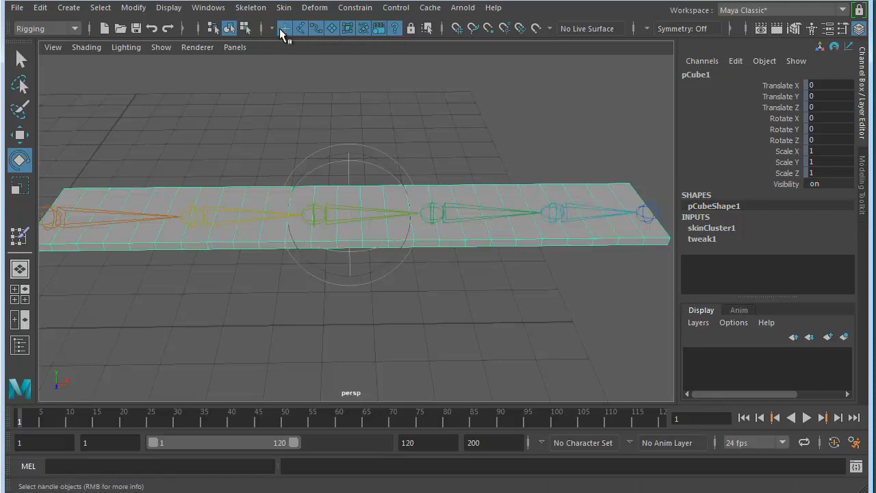
click(265, 27)
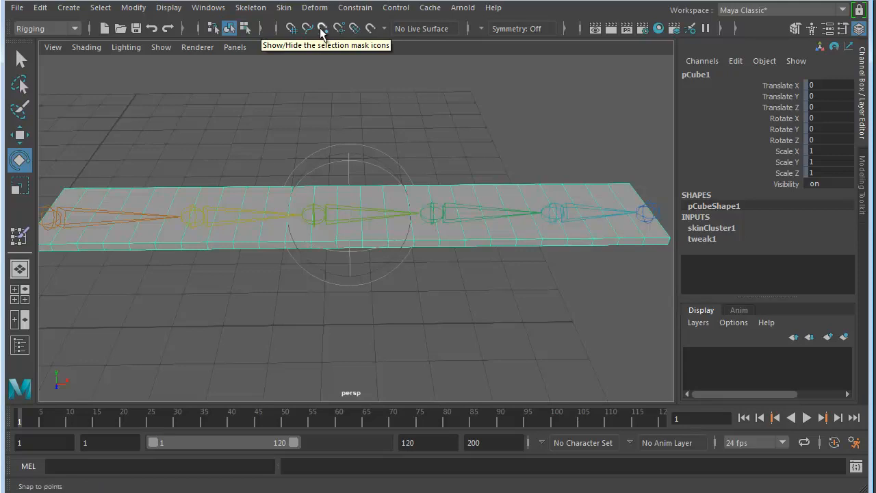
click(261, 28)
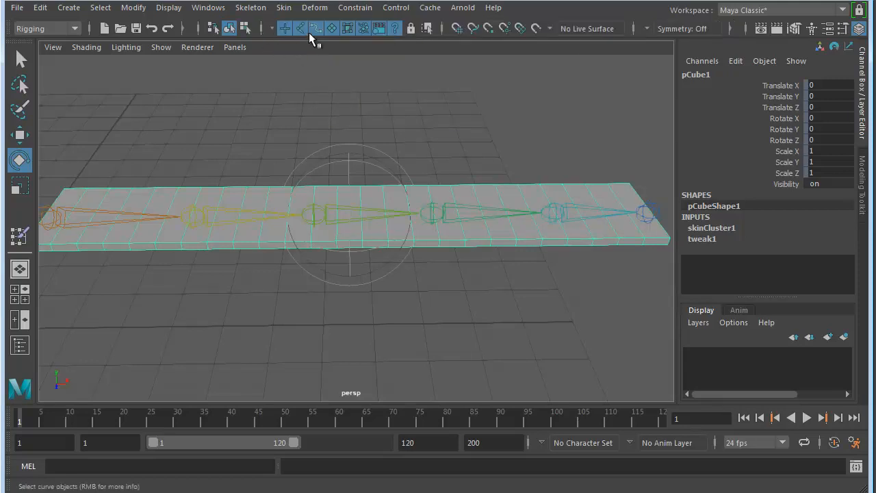
click(299, 28)
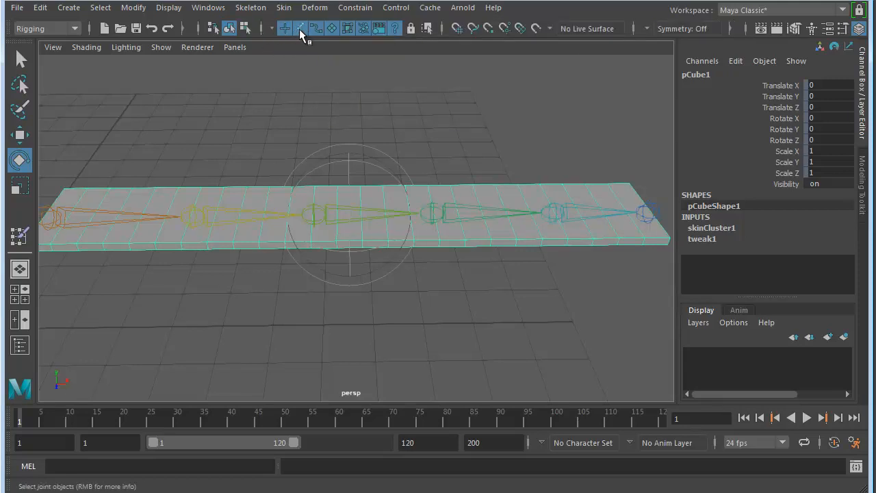
Step: Switch the box to vertex mode and select the five rows of vertices around Joint_box_middle_01
alt+middle_drag(439, 241, 413, 237)
click(410, 148)
click(412, 187)
alt+middle_drag(413, 188, 342, 208)
right_drag(372, 160, 316, 164)
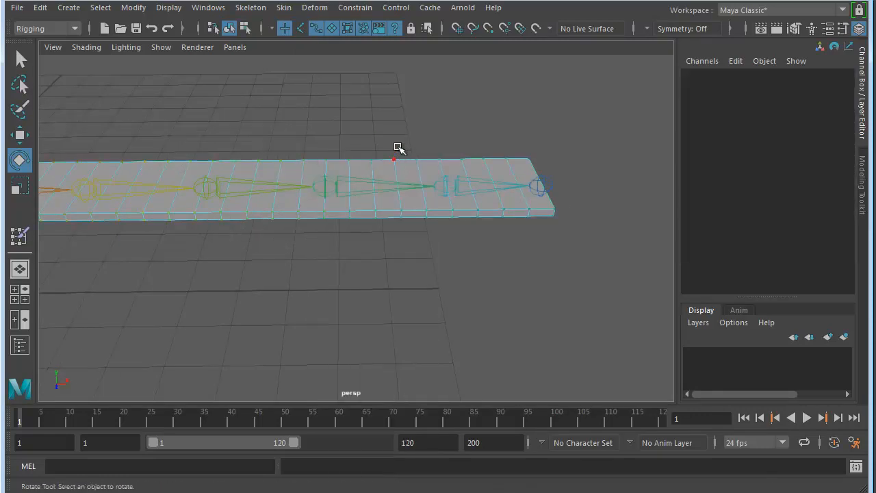
drag(408, 126, 292, 281)
alt+drag(251, 258, 386, 260)
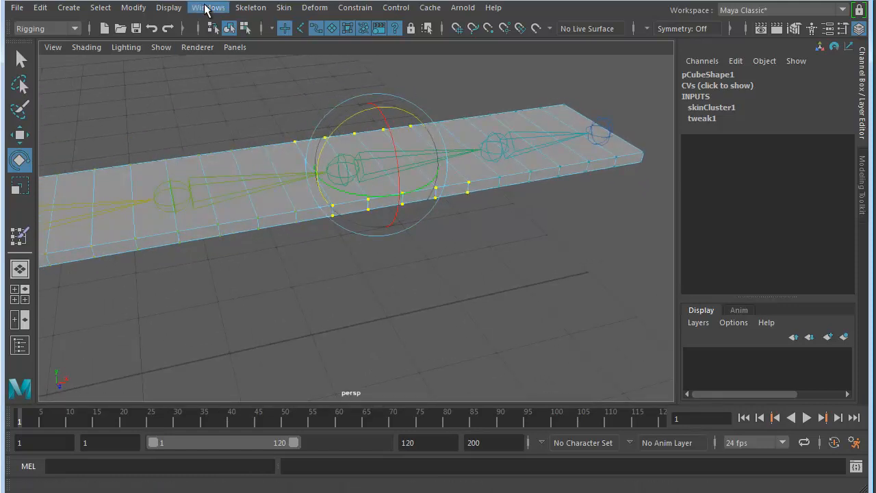
Step: Open the Component Editor on the selected vertices' smooth skin weights and enlarge its window
click(207, 10)
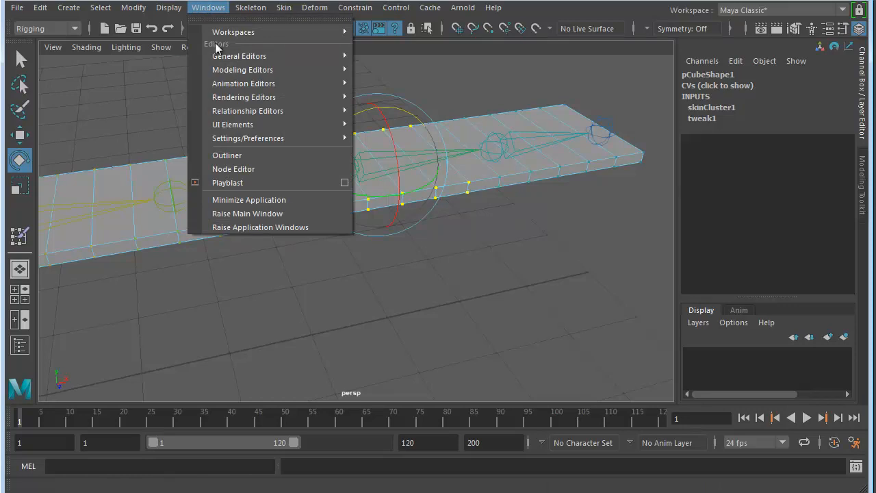
mouse_move(231, 56)
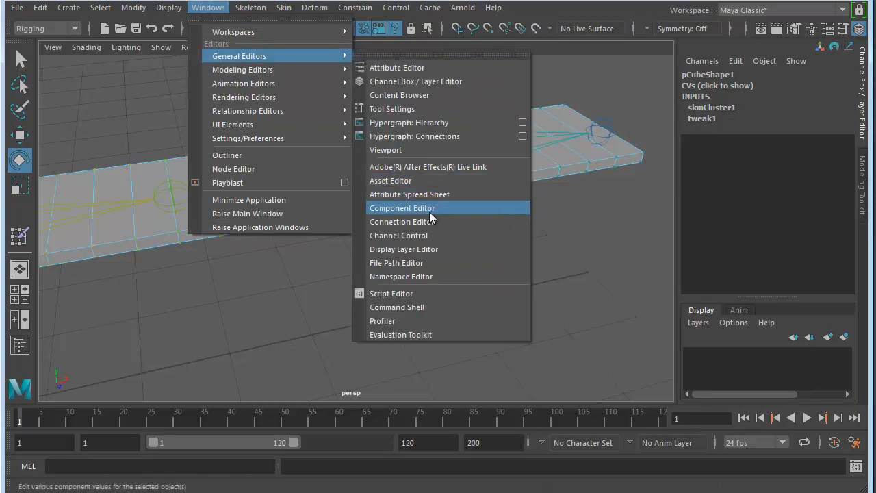
click(397, 208)
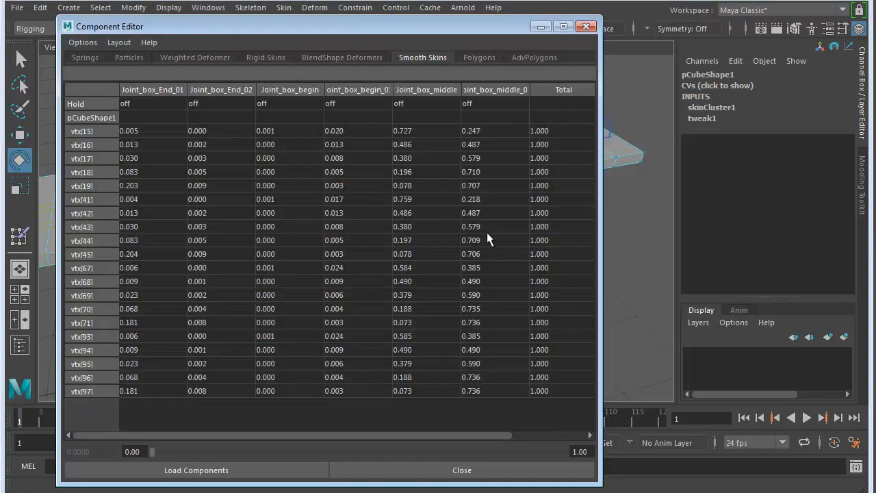
drag(366, 30, 368, 12)
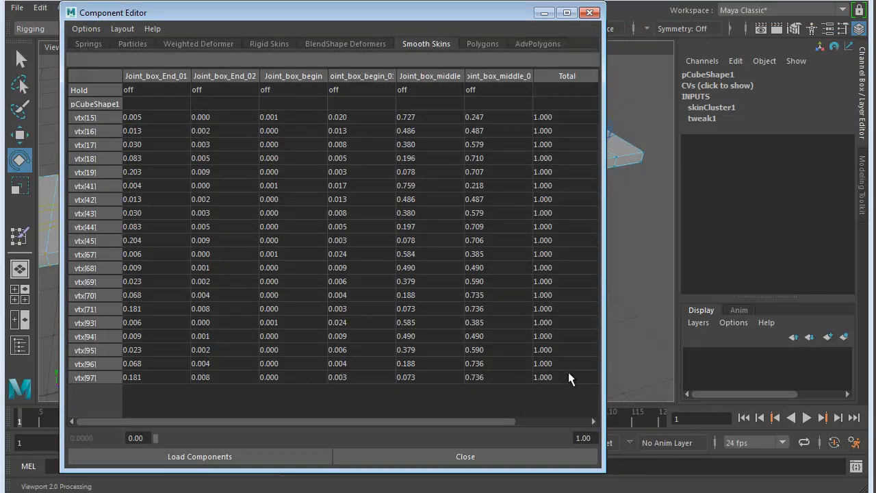
drag(601, 471, 763, 489)
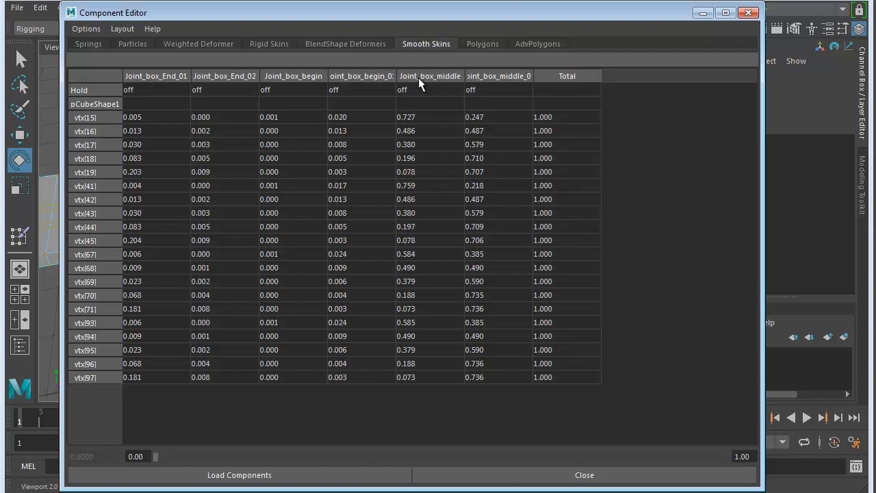
Step: Widen the joint columns in the Component Editor so that the full joint names are readable
drag(395, 77, 426, 76)
drag(493, 77, 524, 76)
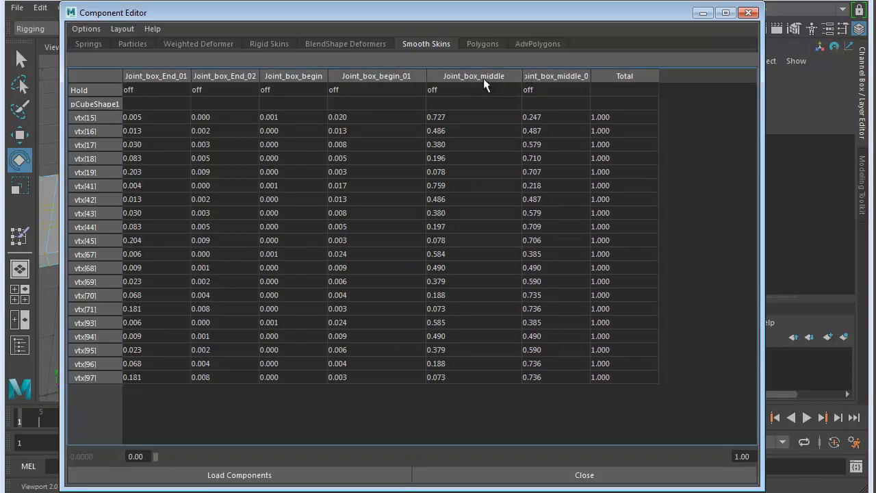
drag(589, 76, 618, 77)
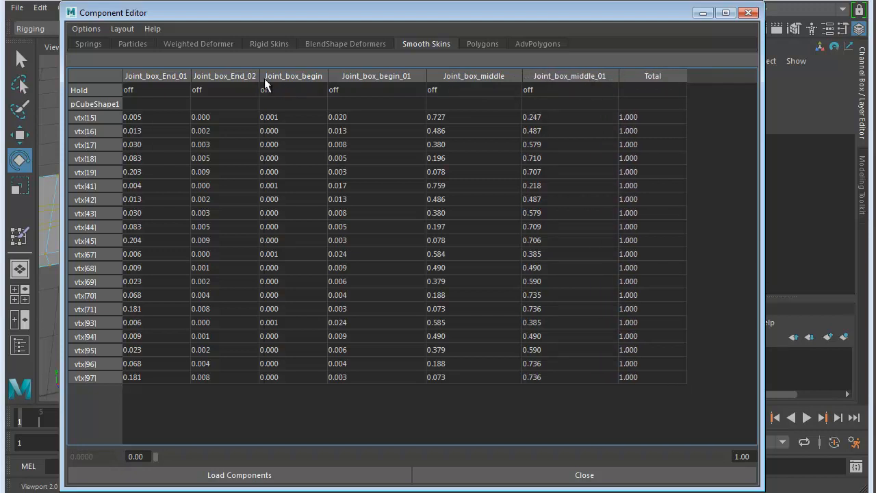
drag(259, 76, 285, 79)
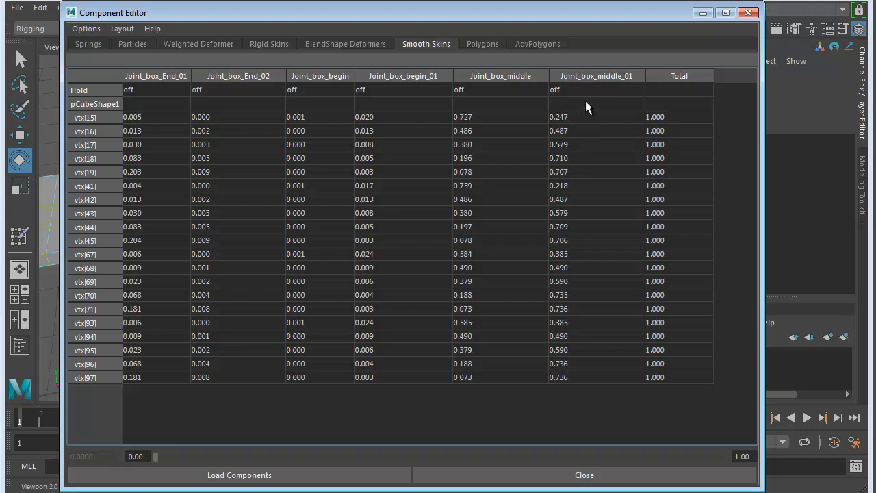
Step: Set the selected vertices' skin weights for Joint_box_middle_01 and Joint_box_End_01 to 0
drag(585, 102, 587, 376)
text(0)
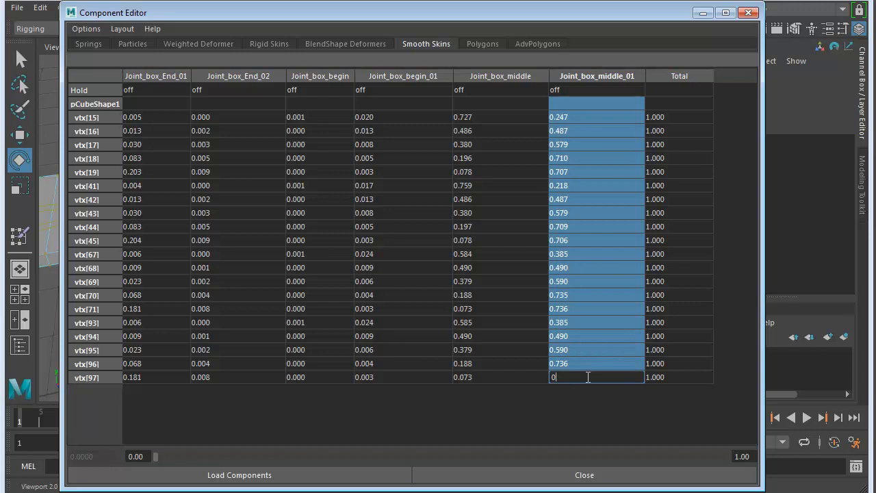
key(Return)
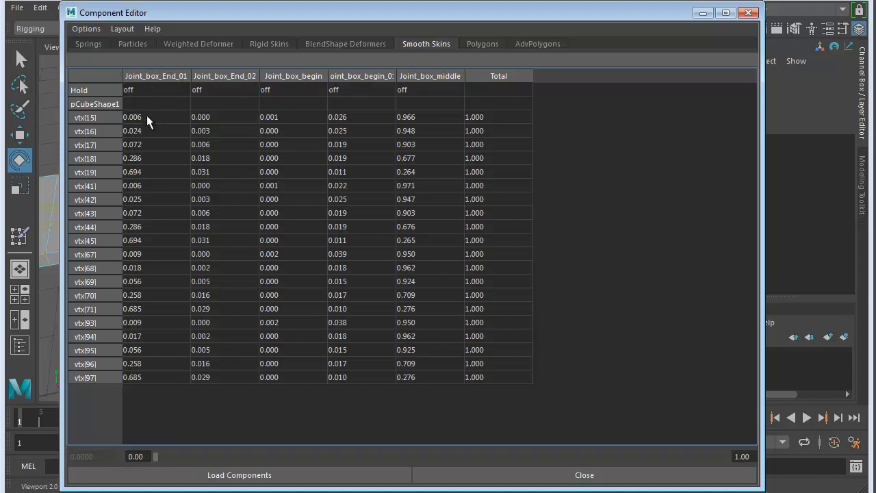
drag(146, 104, 144, 377)
click(146, 376)
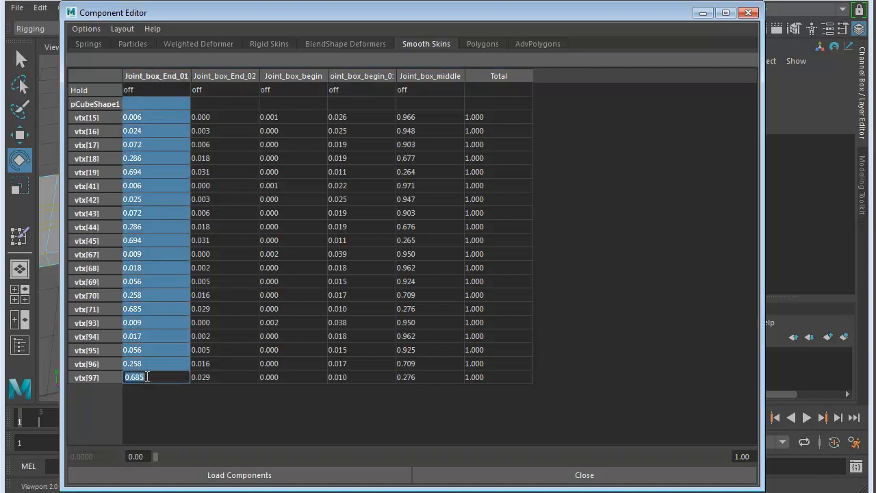
text(0)
key(Return)
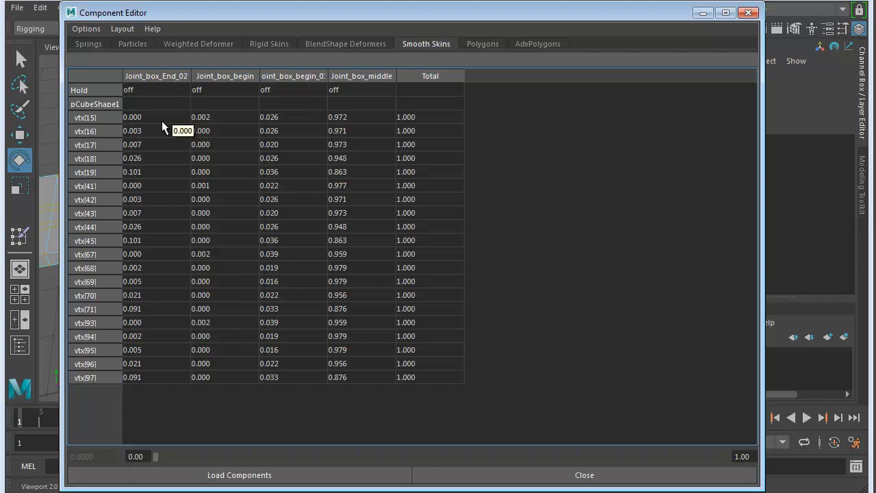
Step: Set the selected vertices' weights to 0.5 for Joint_box_End_02 and 0 for Joint_box_begin, closing the Component Editor
drag(151, 100, 149, 377)
text(.5)
key(Return)
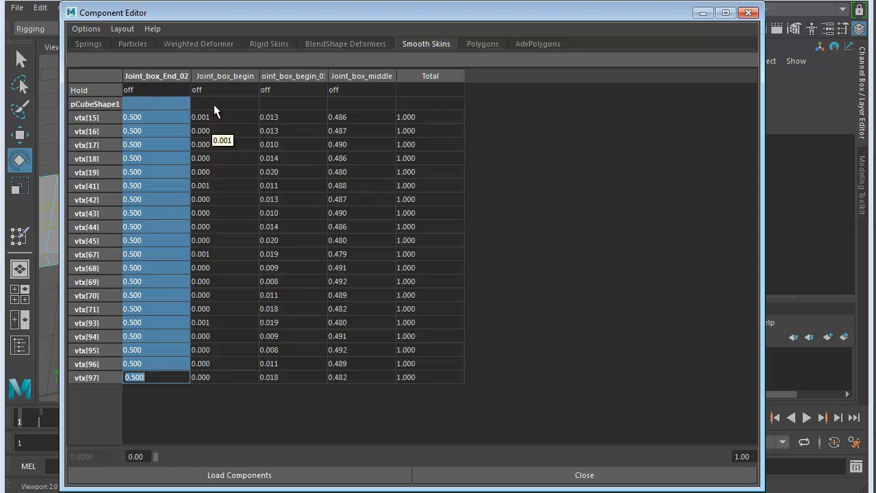
drag(215, 103, 214, 376)
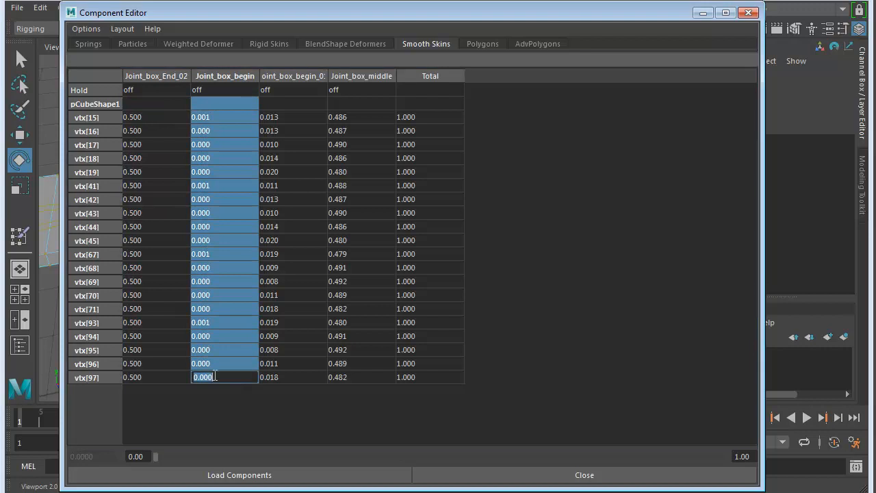
text(0)
key(Return)
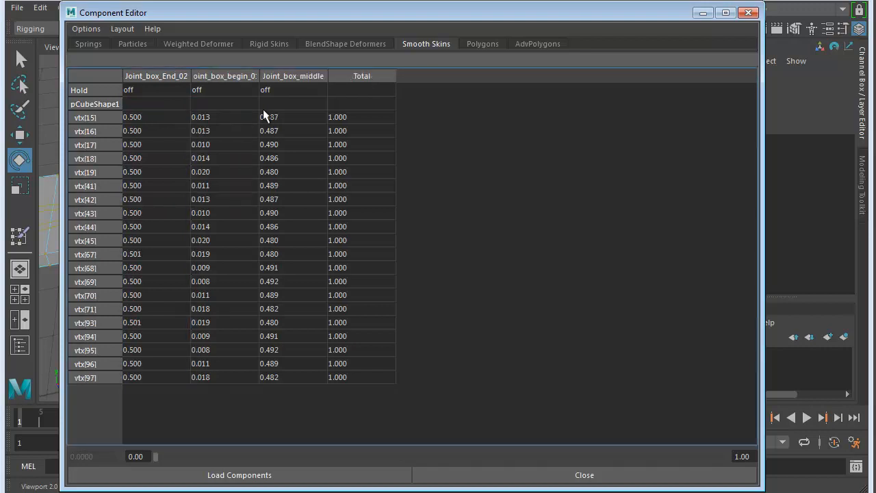
click(748, 12)
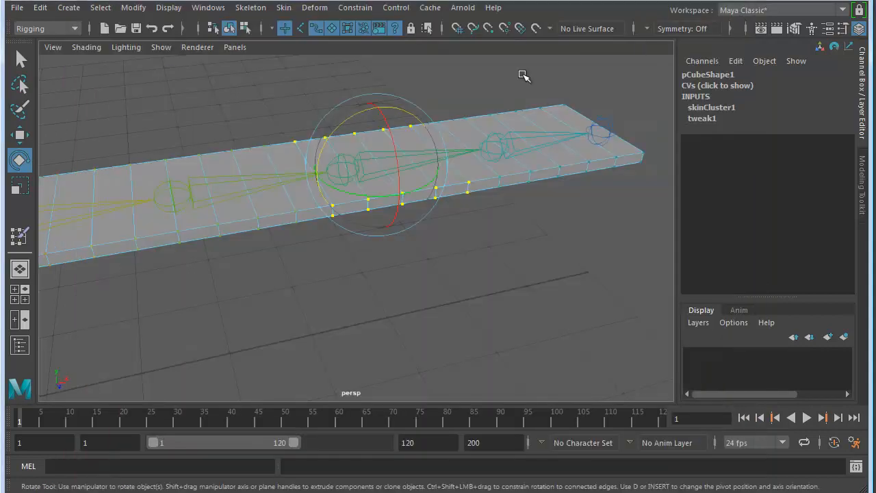
Step: Return the box to object mode and make joints selectable again
right_drag(507, 178, 557, 158)
alt+right_drag(436, 277, 317, 275)
alt+drag(317, 275, 417, 272)
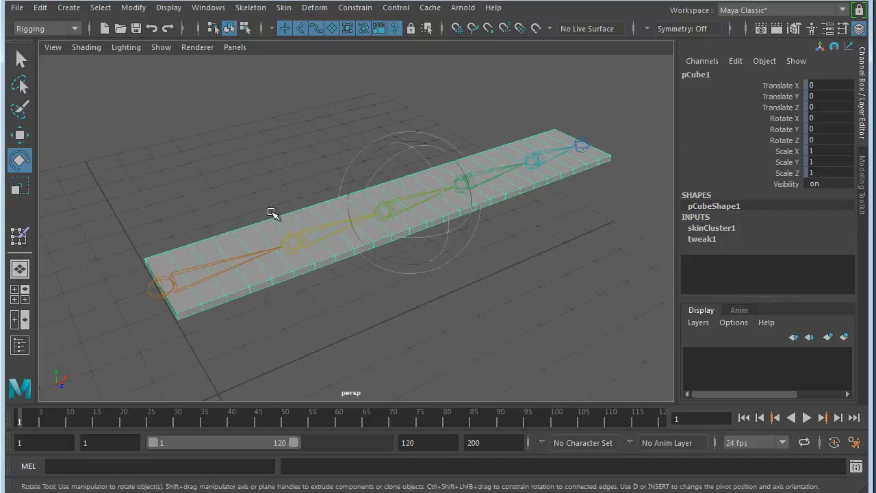
Step: Test the bend at Joint_box_middle_01 by rotating the joint about 67° around Z, and undo the rotation
alt+right_drag(330, 270, 406, 274)
click(541, 253)
click(496, 165)
alt+middle_drag(475, 231, 405, 229)
drag(401, 130, 461, 233)
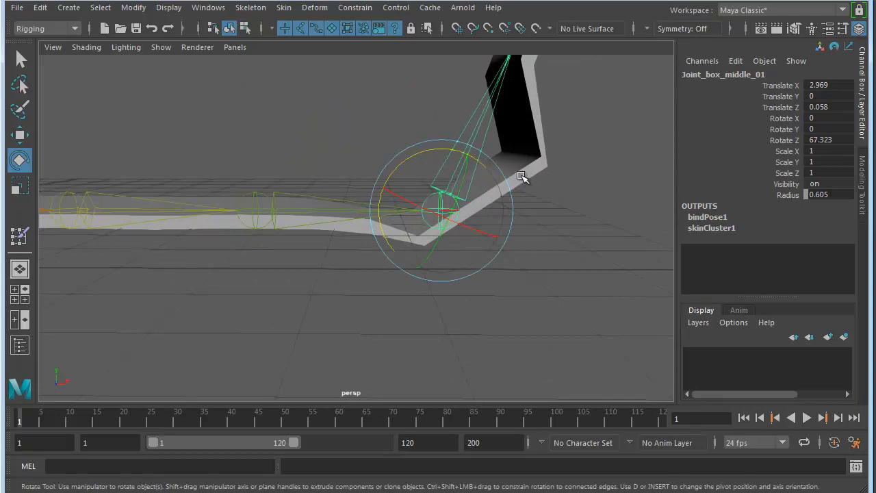
alt+drag(541, 254, 469, 223)
alt+drag(420, 212, 482, 261)
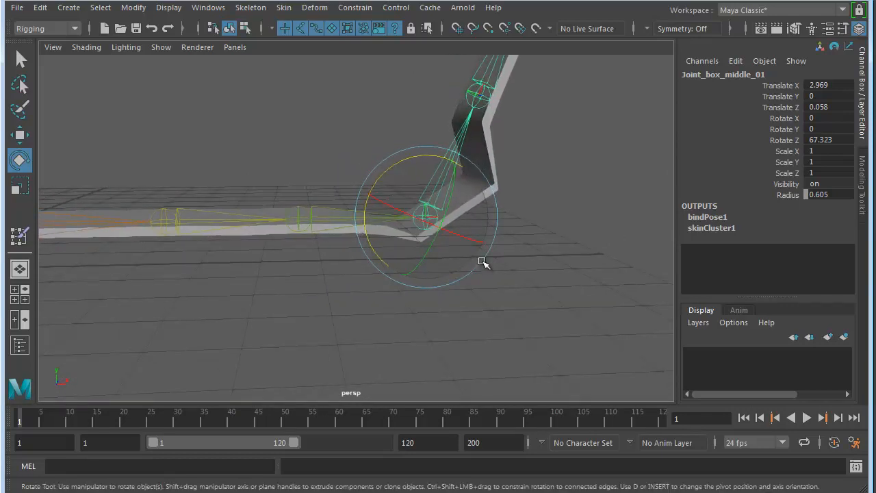
alt+drag(475, 221, 452, 234)
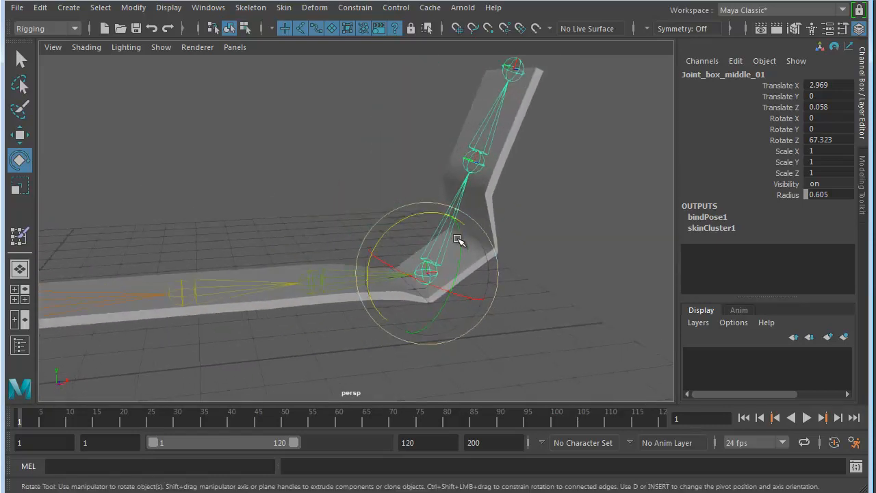
key(ctrl+z)
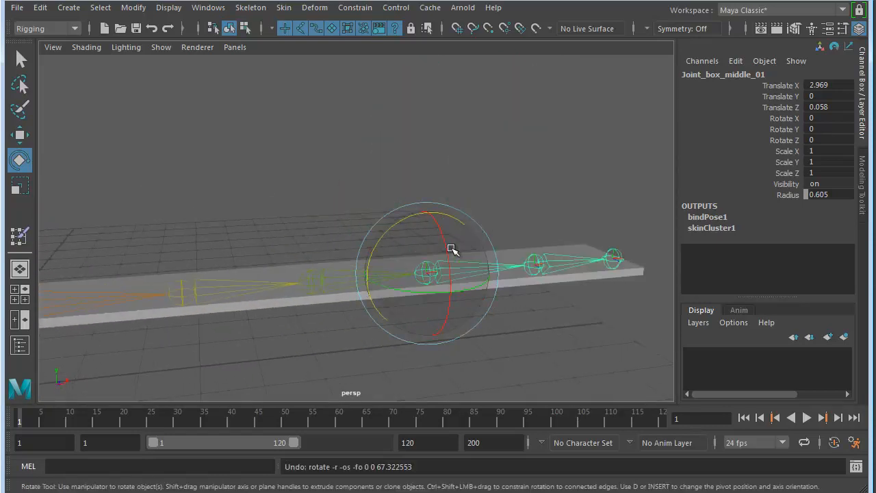
Step: Rotate Joint_box_End_01 about 54° around Z to test how the box deforms, and view the bend
click(542, 261)
drag(520, 219, 457, 233)
alt+right_drag(458, 232, 437, 151)
alt+drag(438, 152, 352, 258)
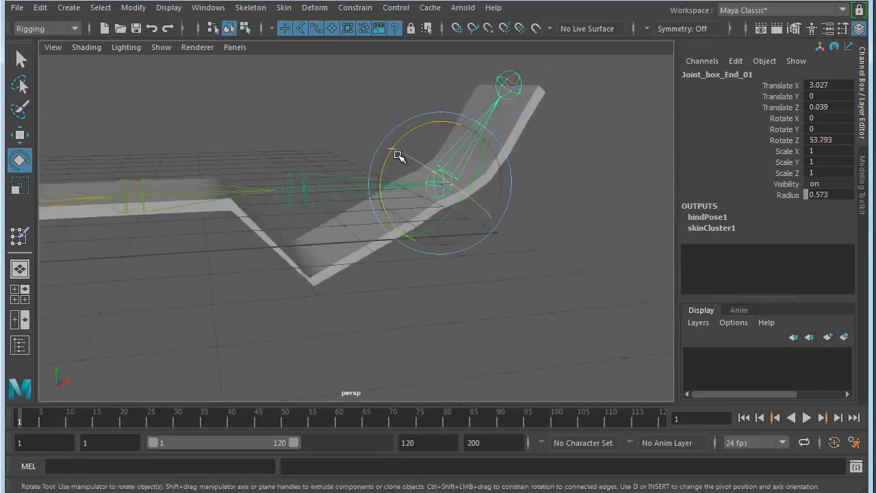
Step: Rotate Joint_box_End_01 to about -67° around Z to test the opposite bend, and undo both of its test rotations
drag(404, 134, 497, 185)
key(ctrl+z)
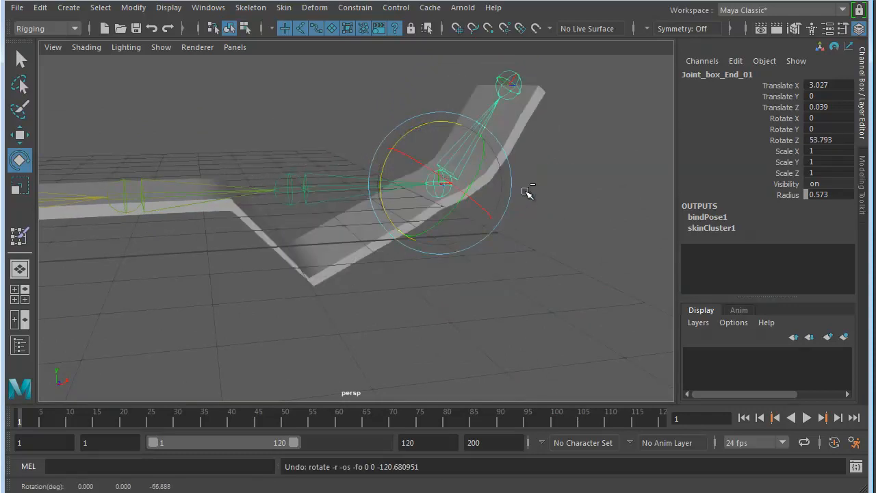
key(ctrl+z)
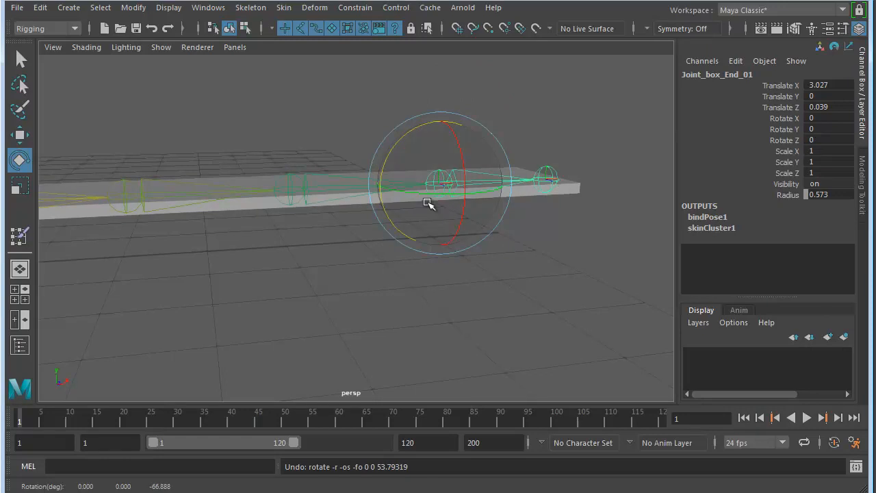
Step: Switch the box to vertex mode and select all vertices from around Joint_box_middle_01 to the box's far end
alt+drag(456, 169, 355, 249)
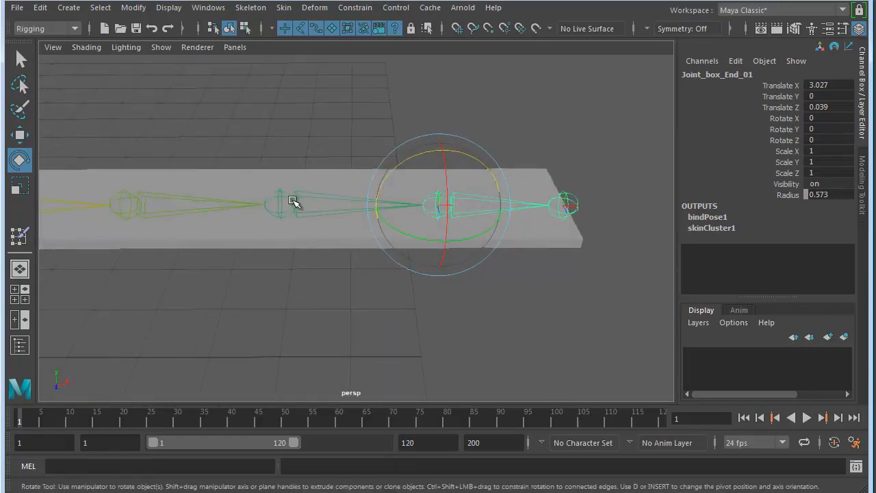
click(334, 179)
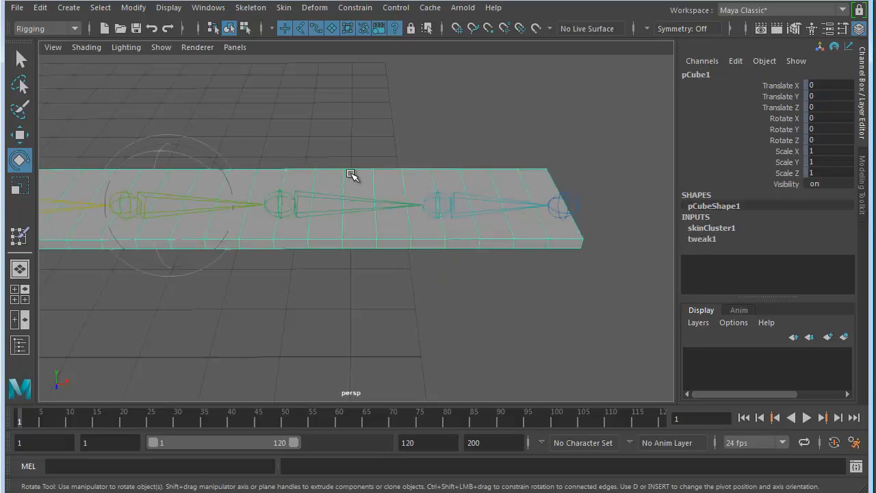
right_drag(420, 180, 354, 180)
alt+drag(613, 127, 500, 181)
drag(544, 139, 272, 325)
alt+drag(373, 317, 394, 312)
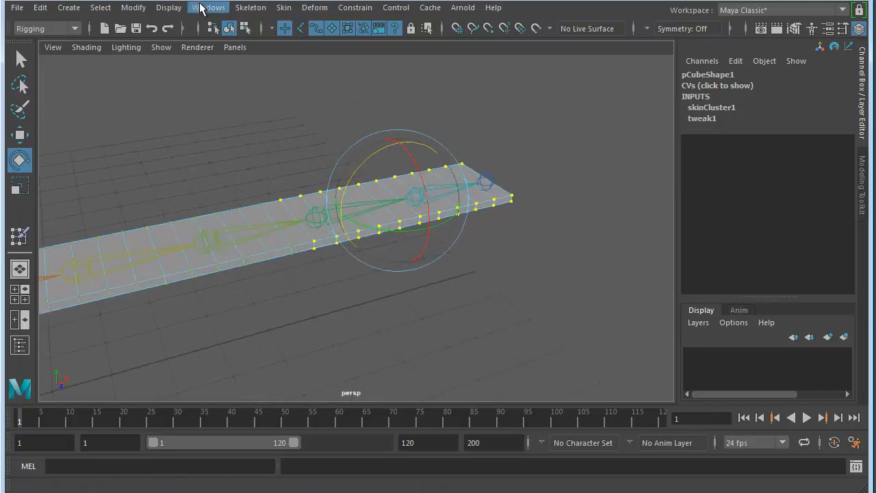
Step: Open the Component Editor on the selected vertices' smooth skin weights and widen the Joint_box_middle_01 column to show its full name
click(208, 7)
mouse_move(225, 60)
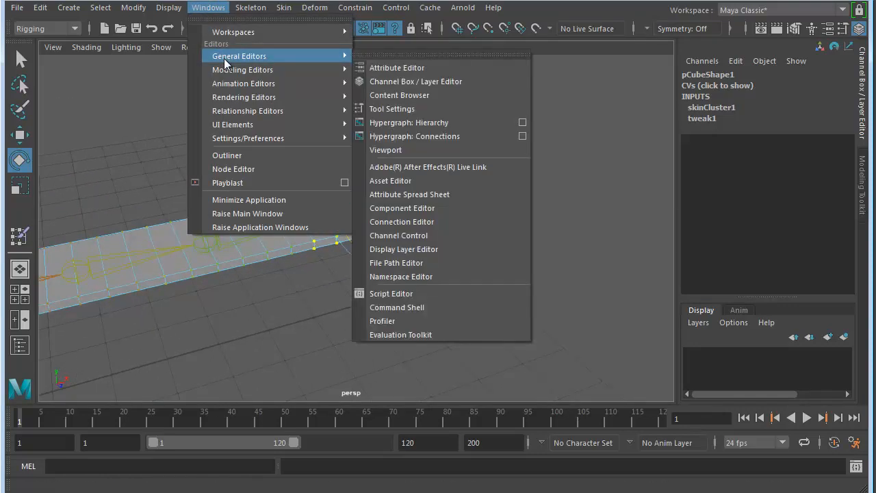
click(404, 207)
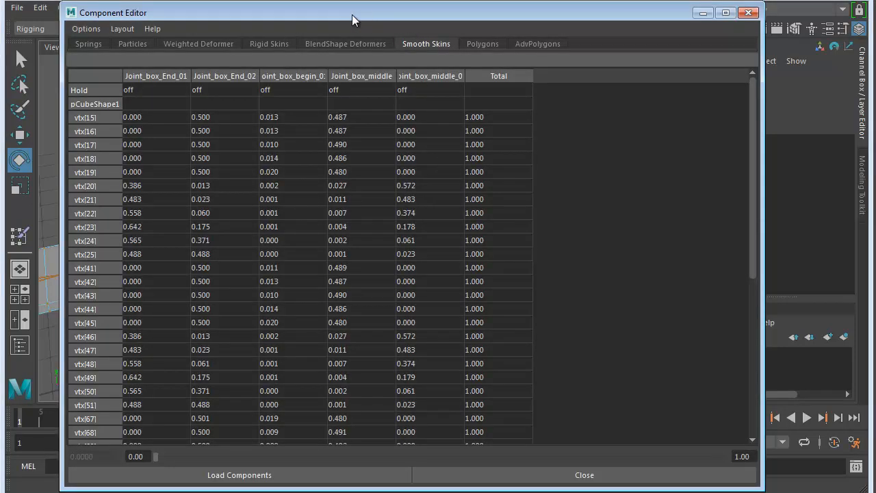
drag(352, 19, 760, 280)
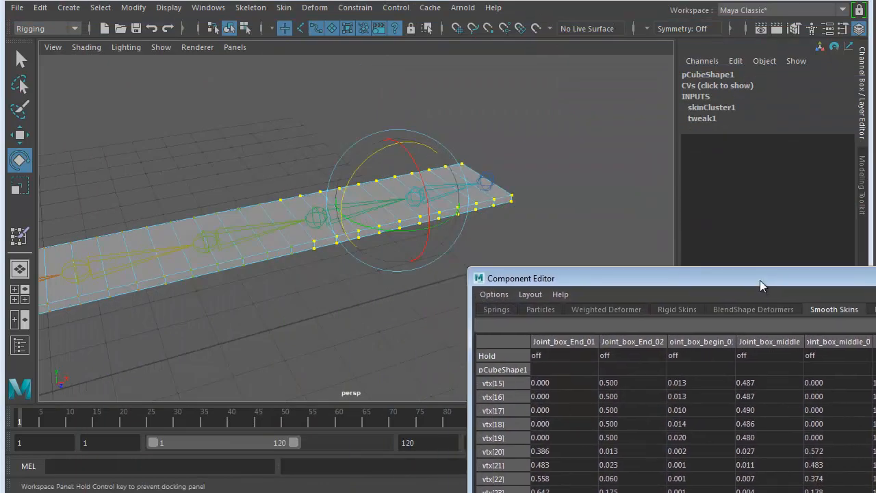
drag(759, 280, 363, 15)
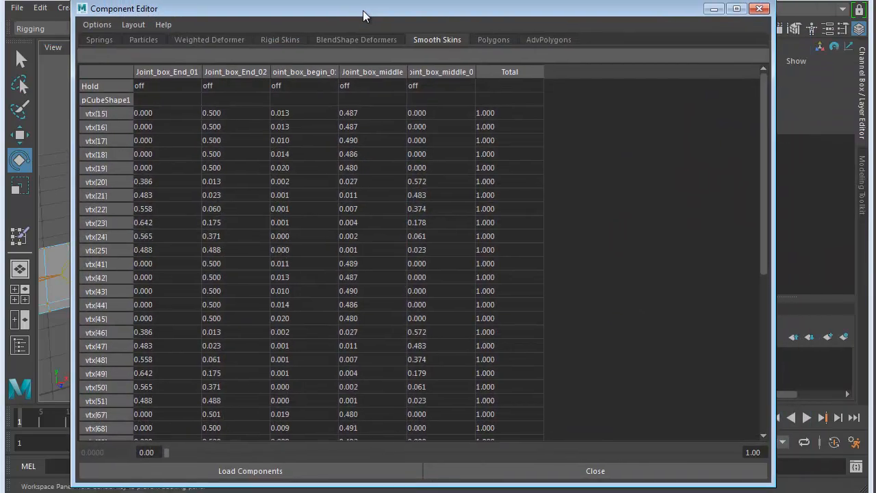
drag(407, 71, 416, 71)
drag(483, 72, 517, 72)
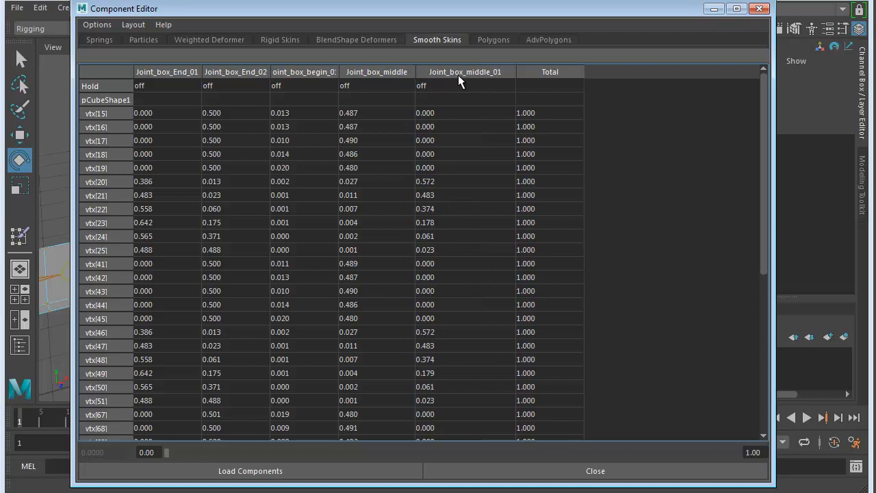
Step: Set the Joint_box_middle_01 weight to 1 for all selected vertices and close the Component Editor
drag(451, 109, 459, 452)
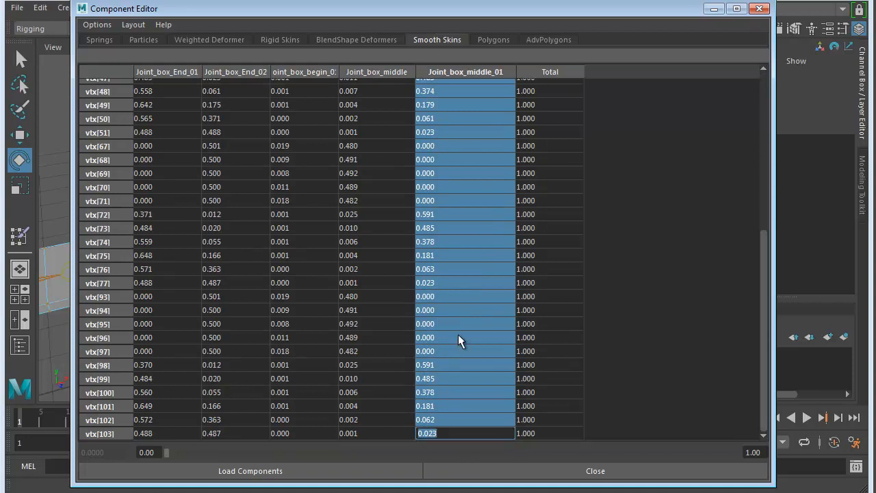
text(1)
key(Return)
drag(238, 7, 292, 61)
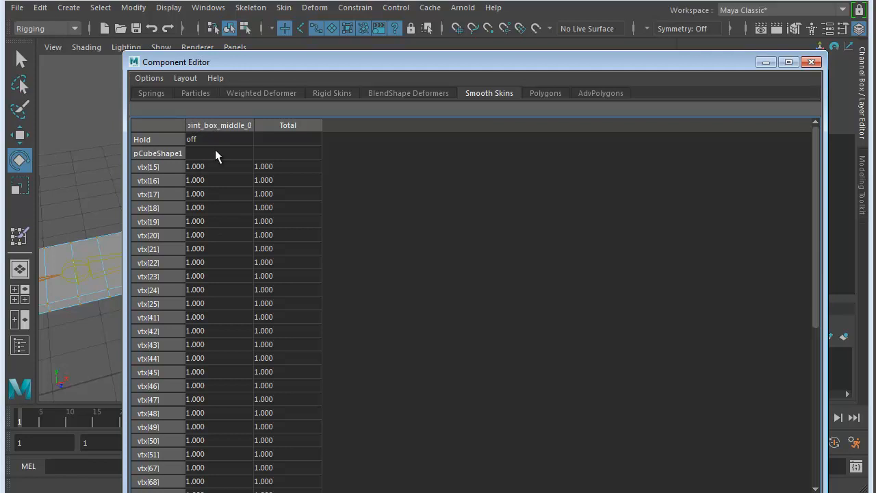
click(810, 62)
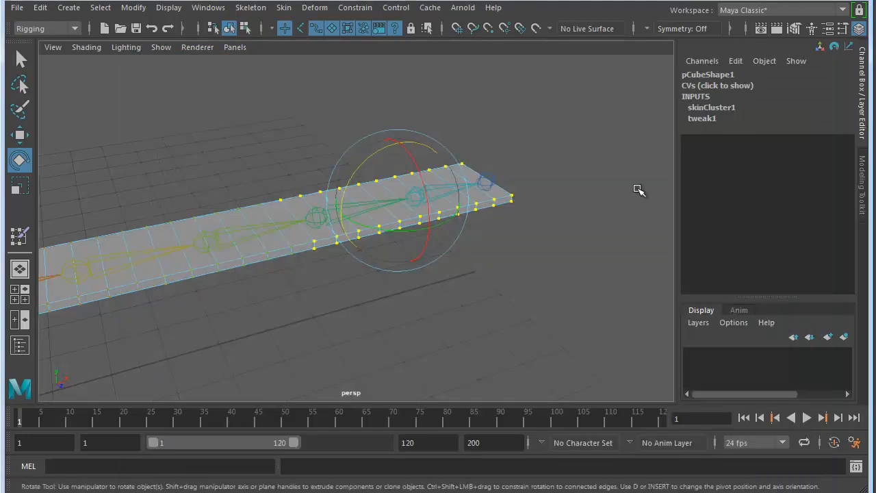
Step: Deselect the vertices, return the box to object mode and make joints selectable
click(469, 270)
right_drag(322, 203, 332, 190)
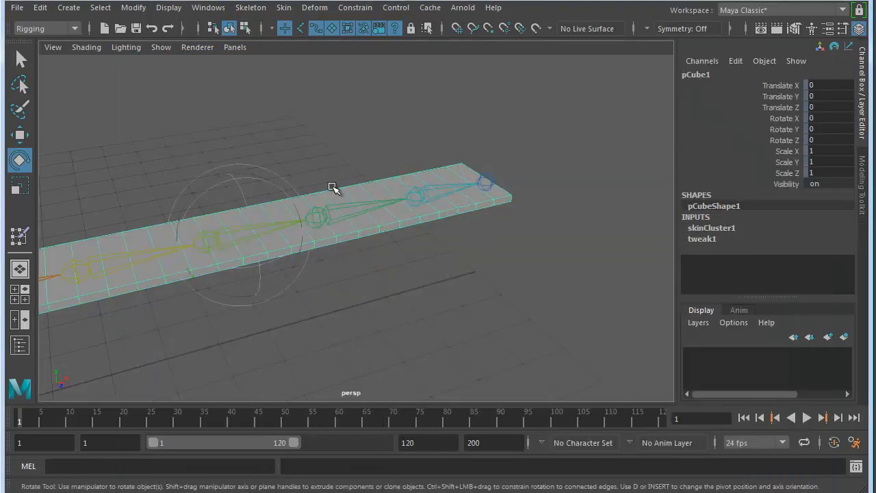
click(301, 27)
Step: Test the bend at Joint_box_middle_01 by rotating it to about 65° and about 55° around Z, and undo both rotations
alt+middle_drag(410, 269, 417, 268)
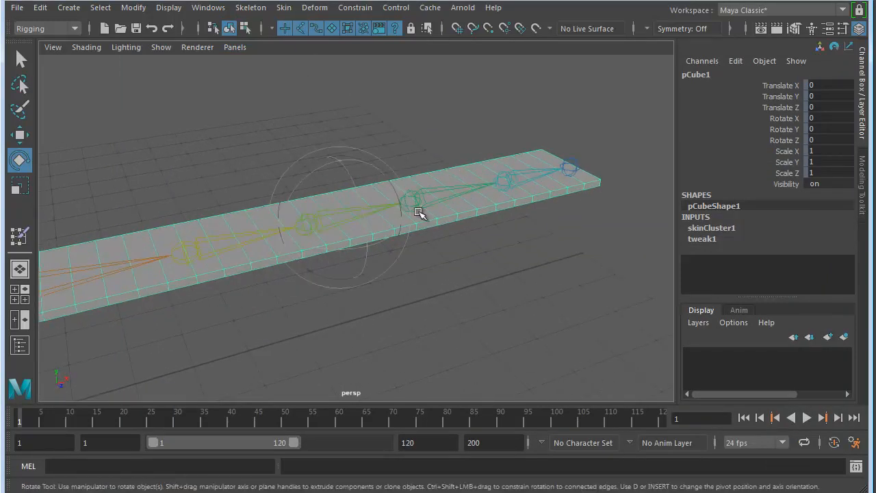
click(417, 193)
scroll(404, 283, up, 2)
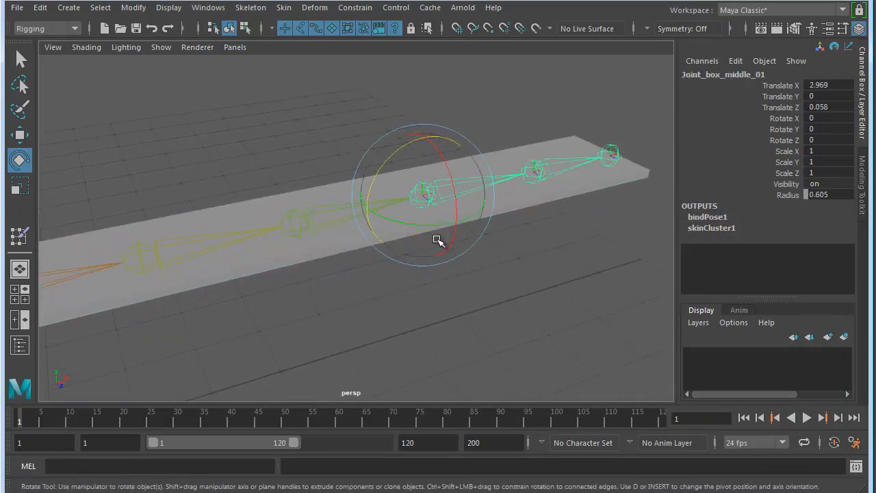
alt+drag(437, 241, 410, 180)
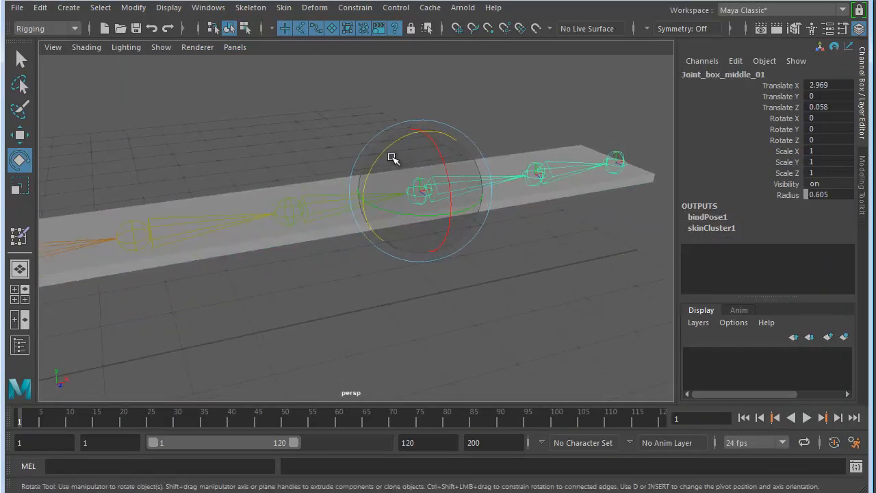
drag(391, 150, 336, 280)
alt+middle_drag(336, 280, 422, 252)
alt+right_drag(422, 251, 517, 278)
alt+middle_drag(491, 264, 457, 255)
mouse_move(457, 256)
alt+mouse_down()
mouse_move(436, 264)
mouse_move(460, 268)
alt+mouse_up()
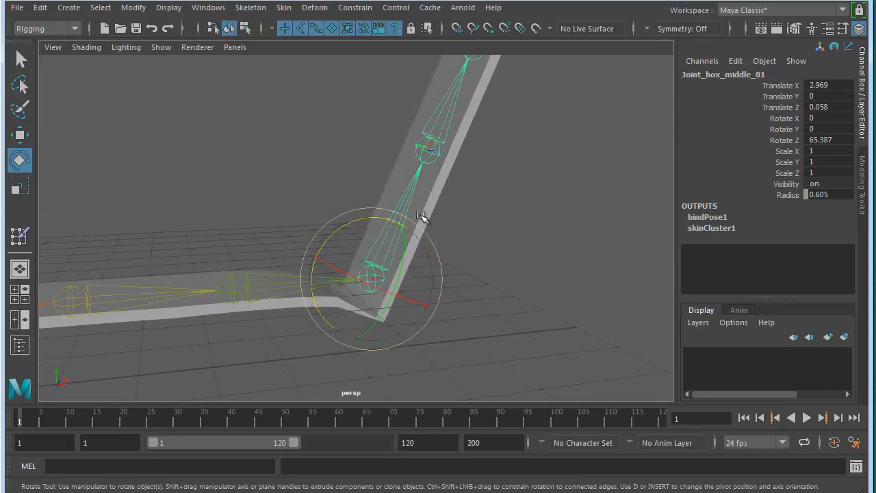
drag(322, 247, 348, 250)
alt+drag(466, 332, 481, 279)
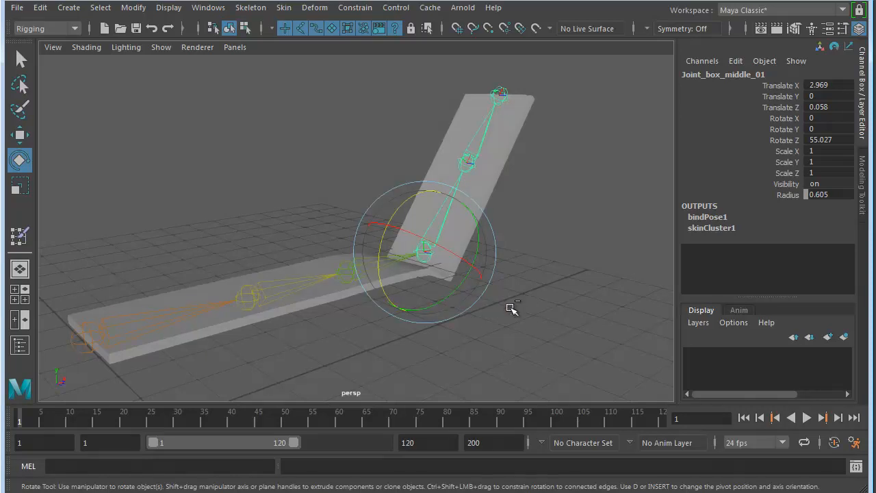
key(ctrl+z)
key(ctrl+z)
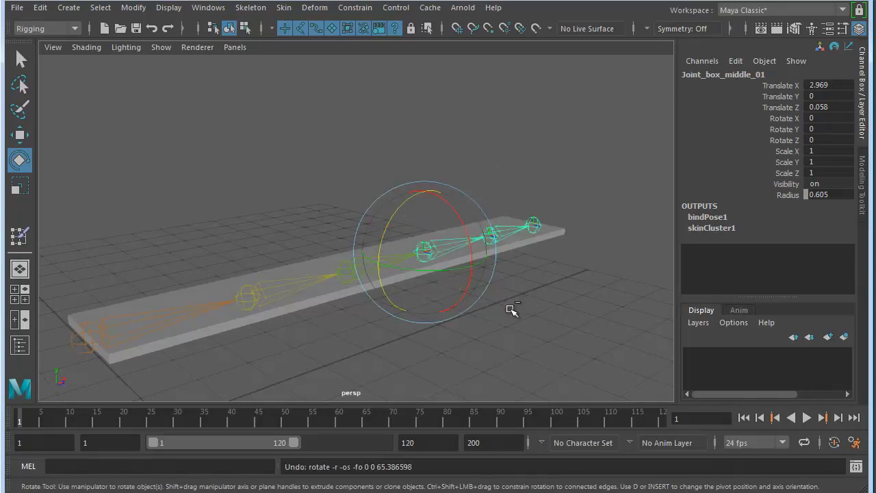
Step: Select the box mesh
click(553, 241)
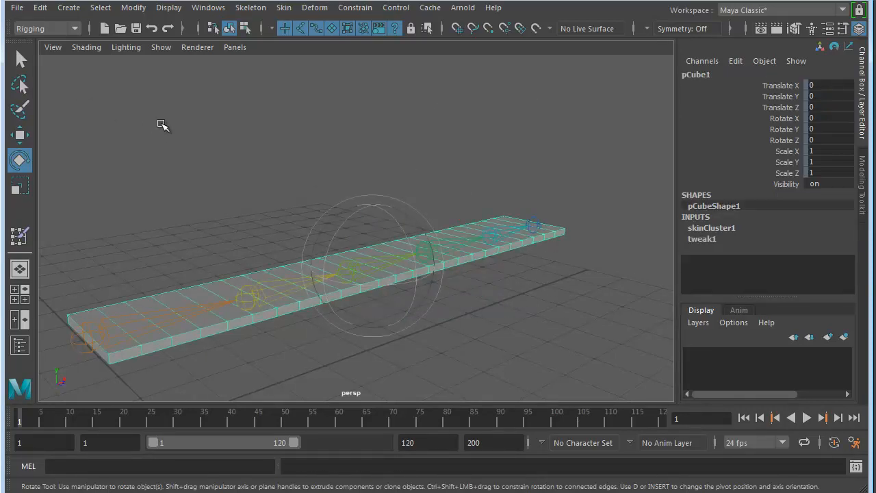